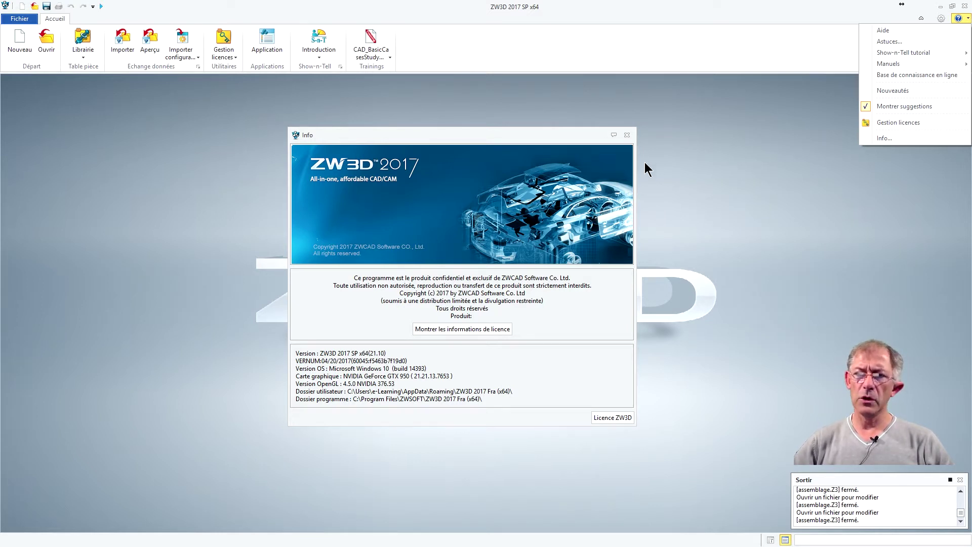
- Close the program information window, open assemblage.Z3 and bring up its assemblage object
click(627, 135)
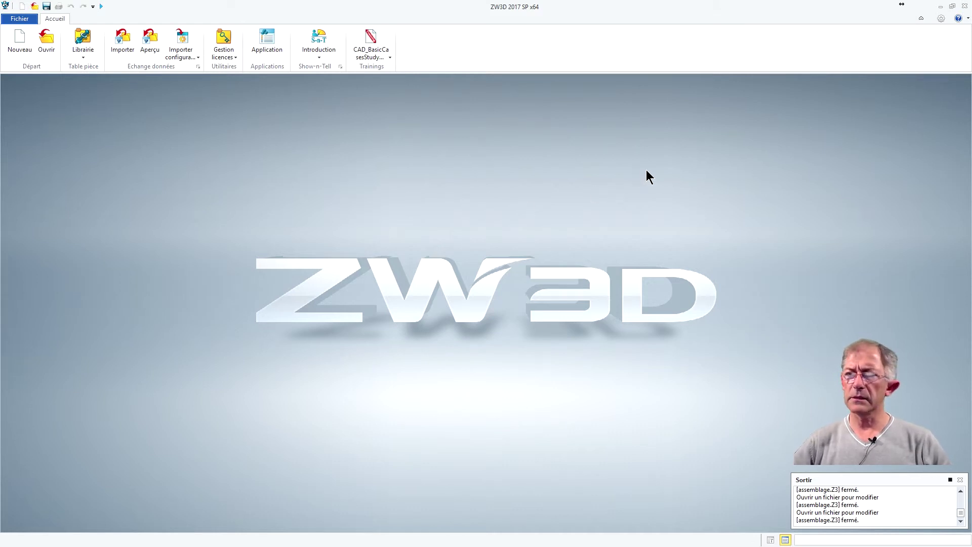
click(46, 42)
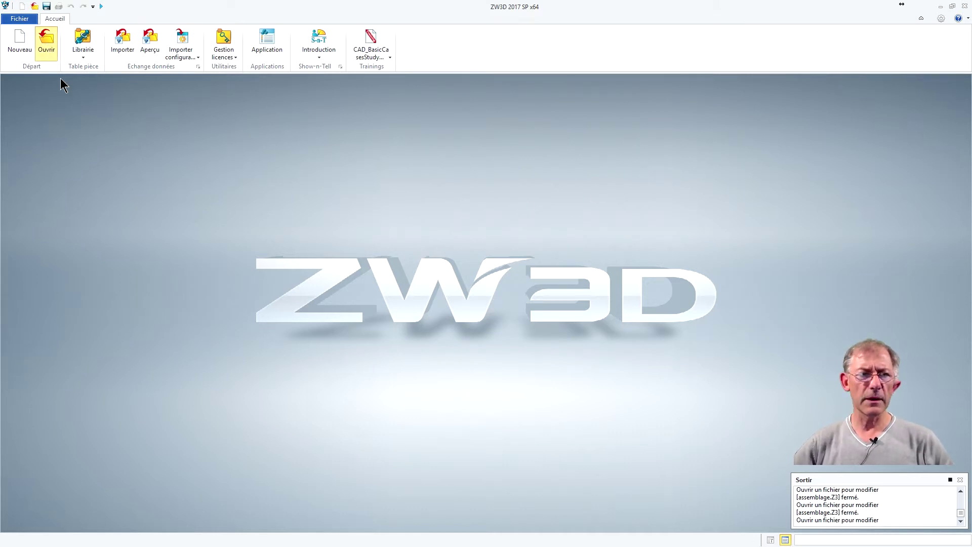
click(788, 362)
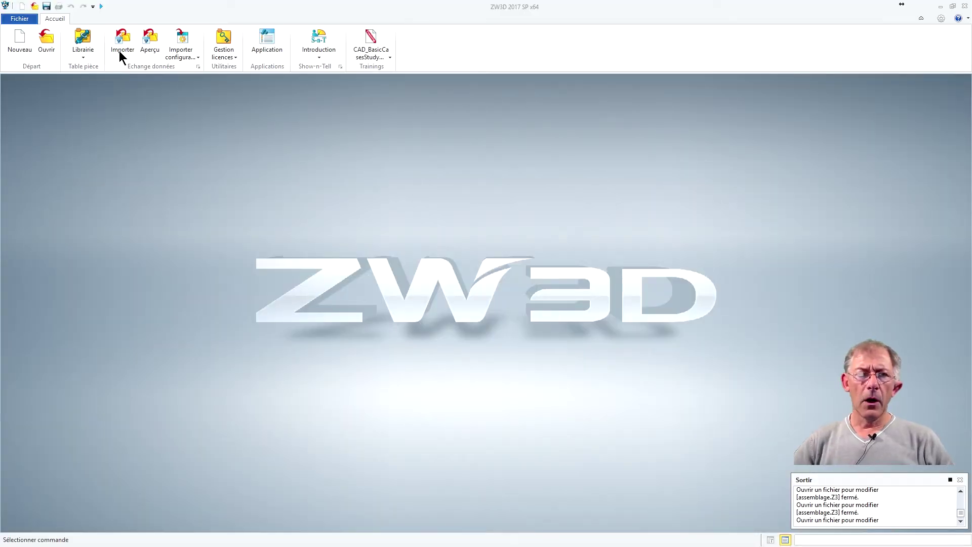
click(46, 41)
double_click(393, 199)
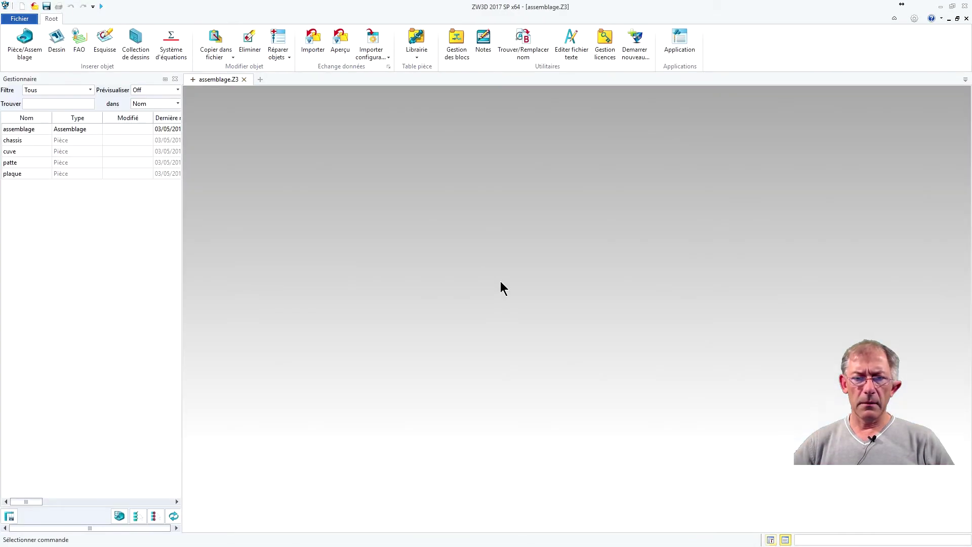
double_click(28, 131)
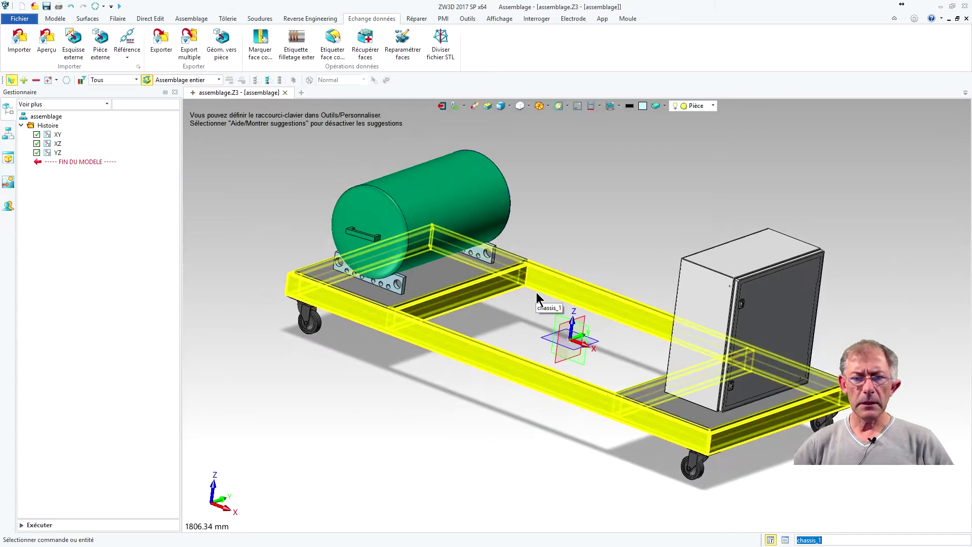
mouse_move(612, 236)
right_down()
mouse_move(561, 261)
mouse_move(569, 287)
mouse_move(508, 290)
right_up()
mouse_move(504, 424)
right_down()
mouse_move(647, 250)
mouse_move(601, 235)
mouse_move(592, 254)
right_up()
middle_drag(592, 255, 584, 251)
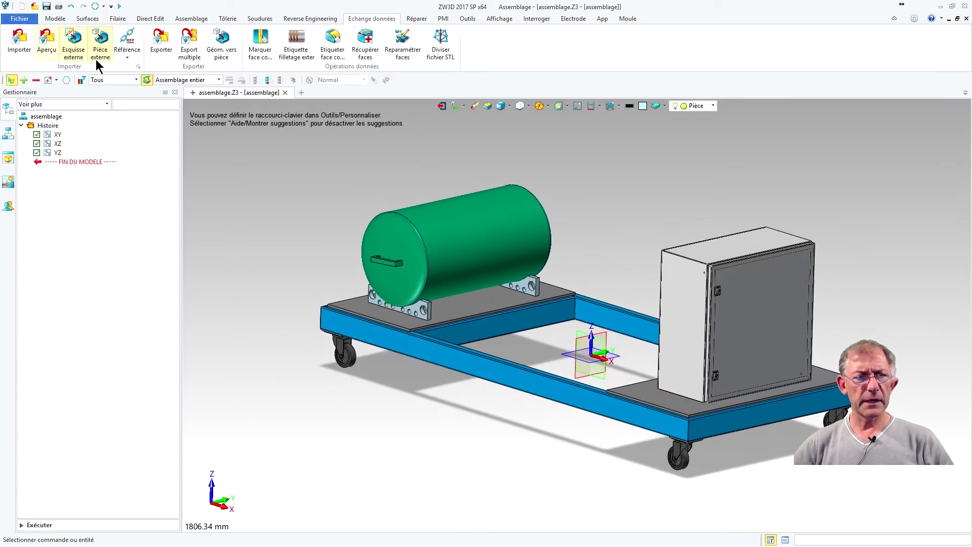
right_drag(533, 192, 563, 184)
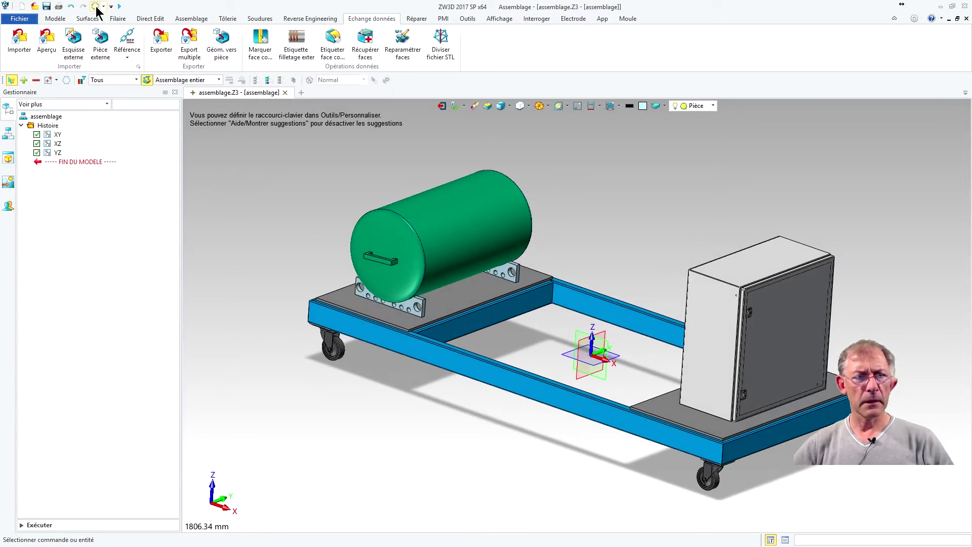
- Start a multiple export and edit its format list, removing CATIA V4 and DWG and adding STL
click(195, 55)
drag(530, 211, 562, 180)
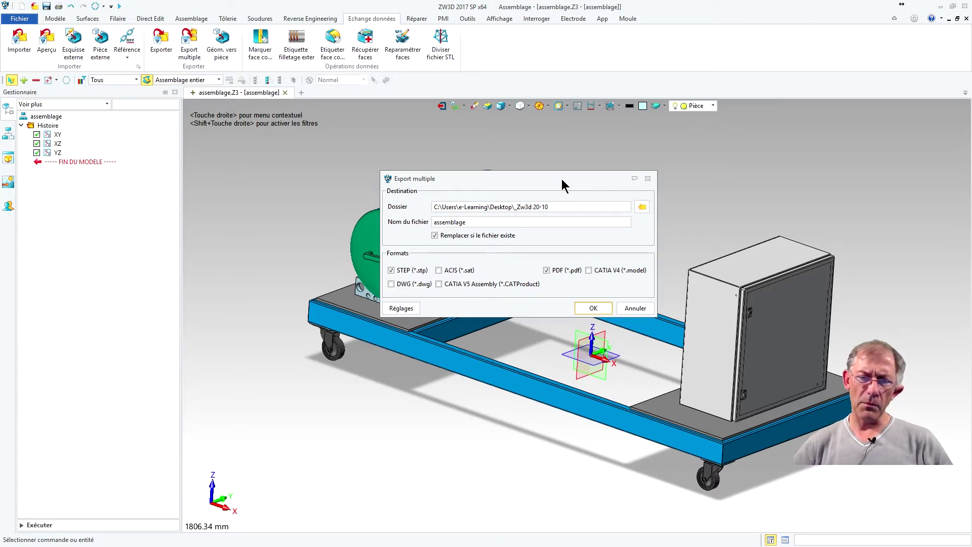
click(400, 309)
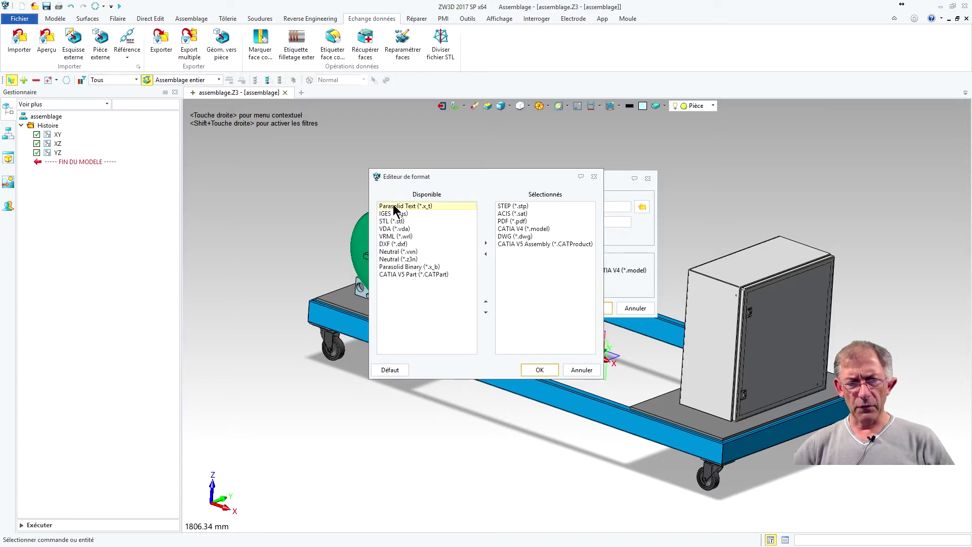
click(512, 228)
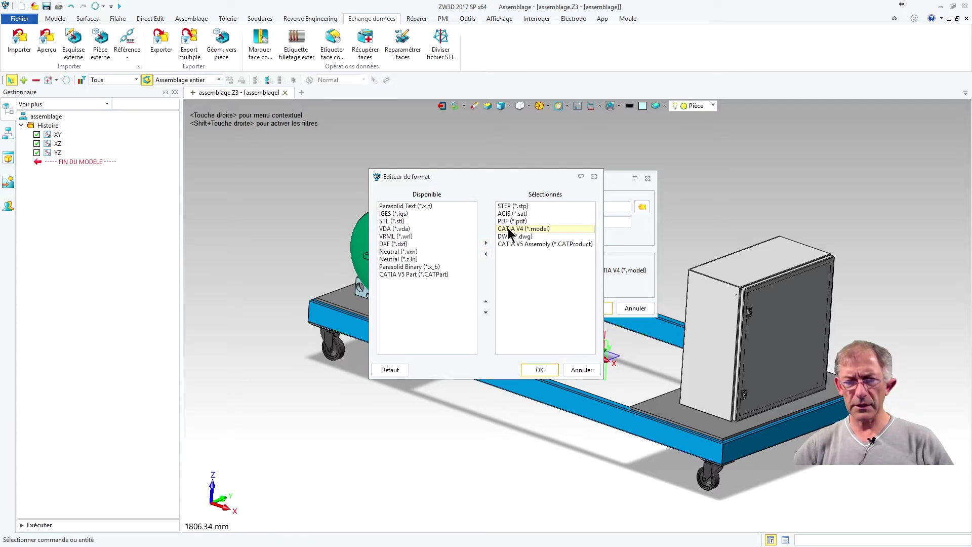
click(485, 255)
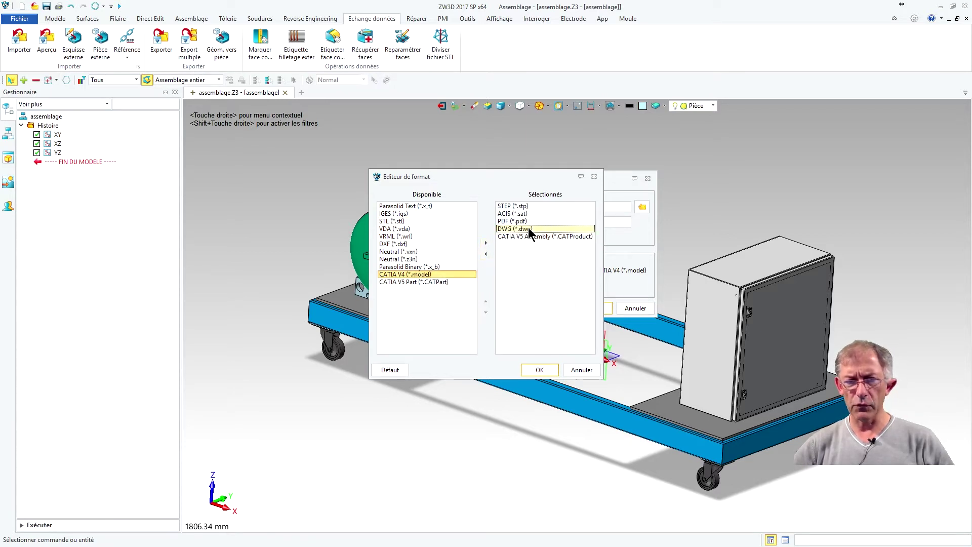
click(485, 254)
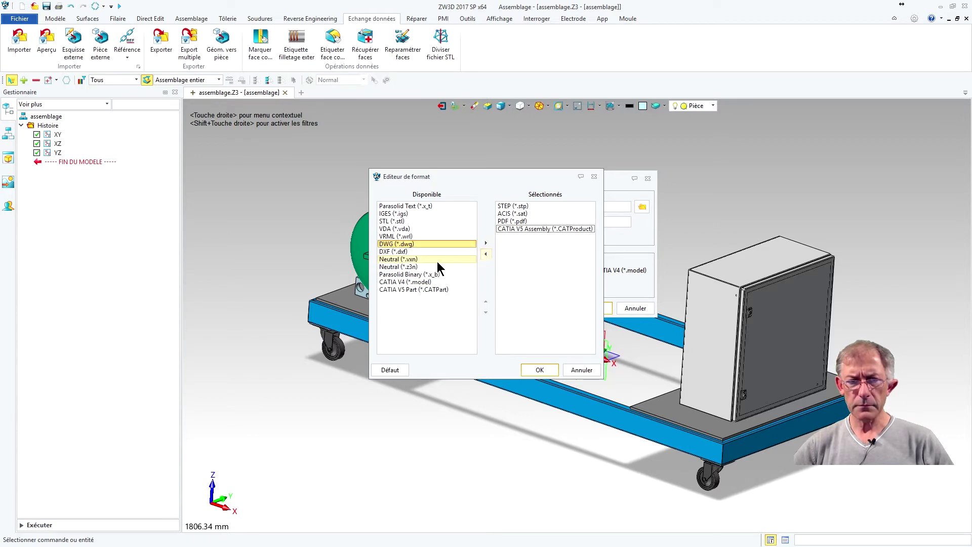
click(398, 221)
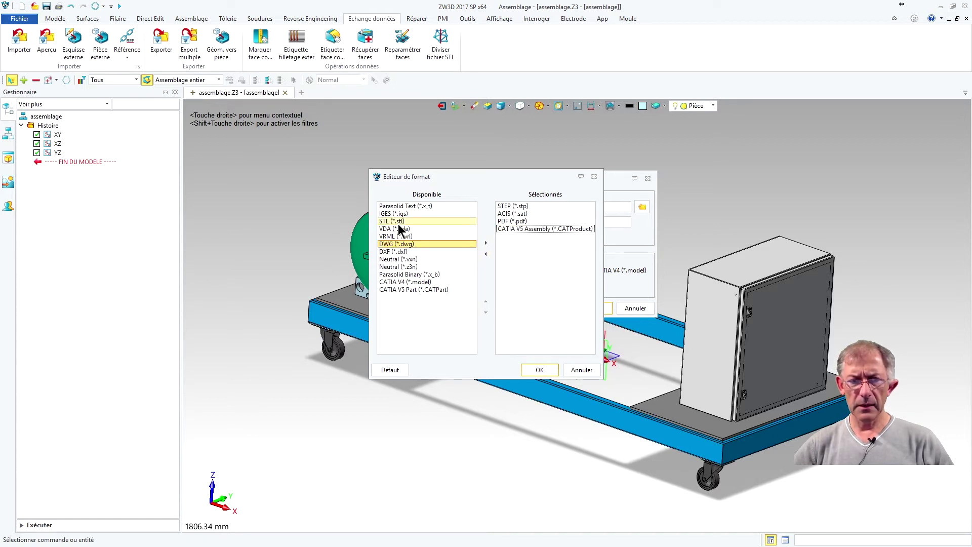
click(486, 243)
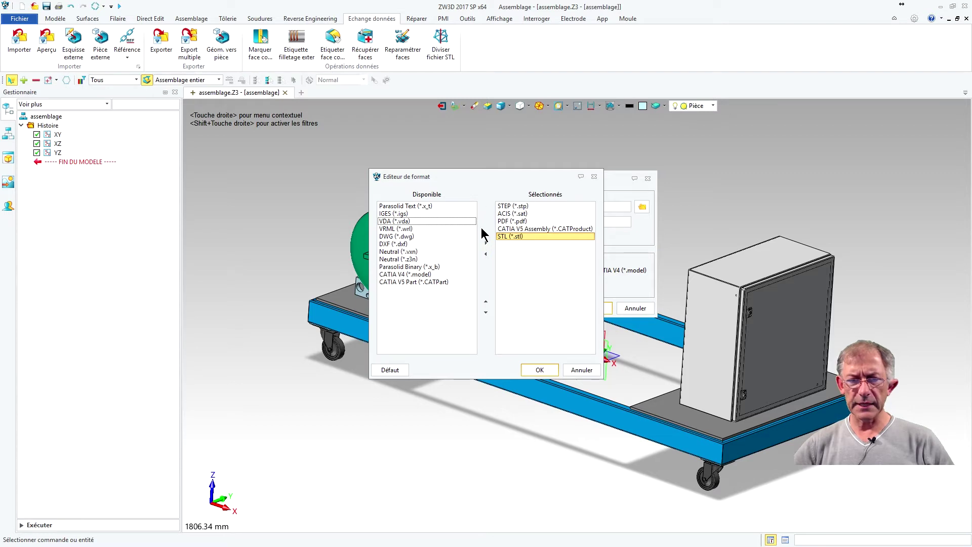
click(537, 370)
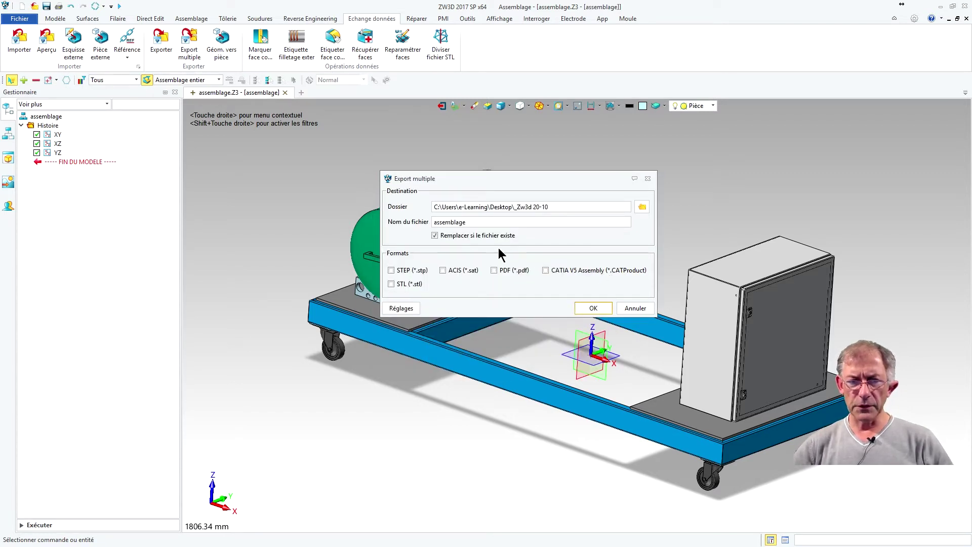
- Export the assembly in both STEP and PDF formats from the multiple export dialog
click(392, 271)
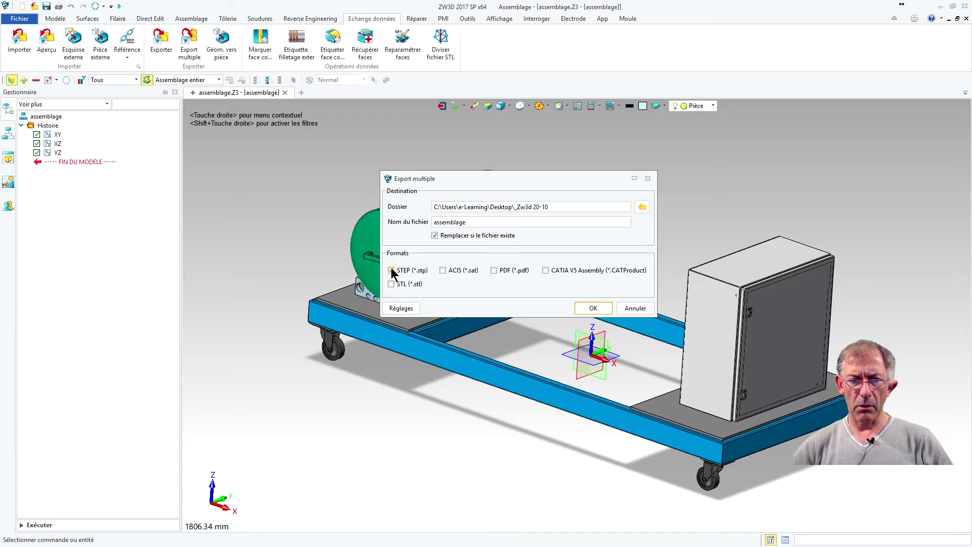
click(493, 271)
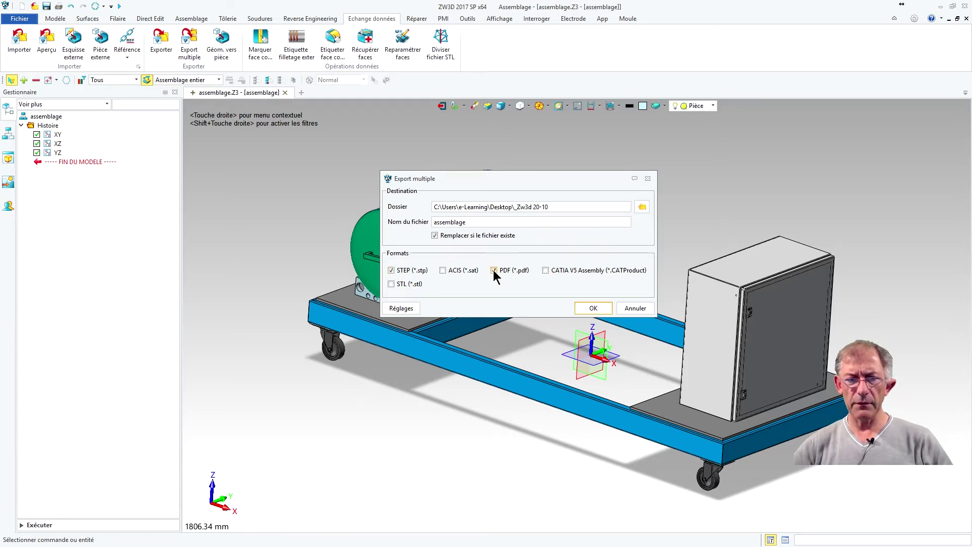
click(594, 308)
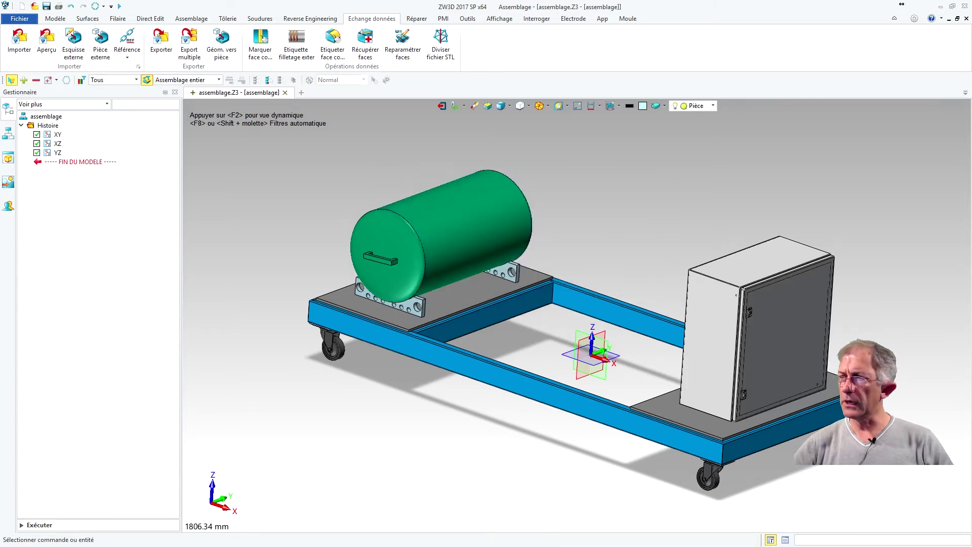
- In the _Zw3d 20-10 folder, open the exported assemblage.pdf, examine its 3D model from another angle, and close both windows
drag(971, 81, 454, 107)
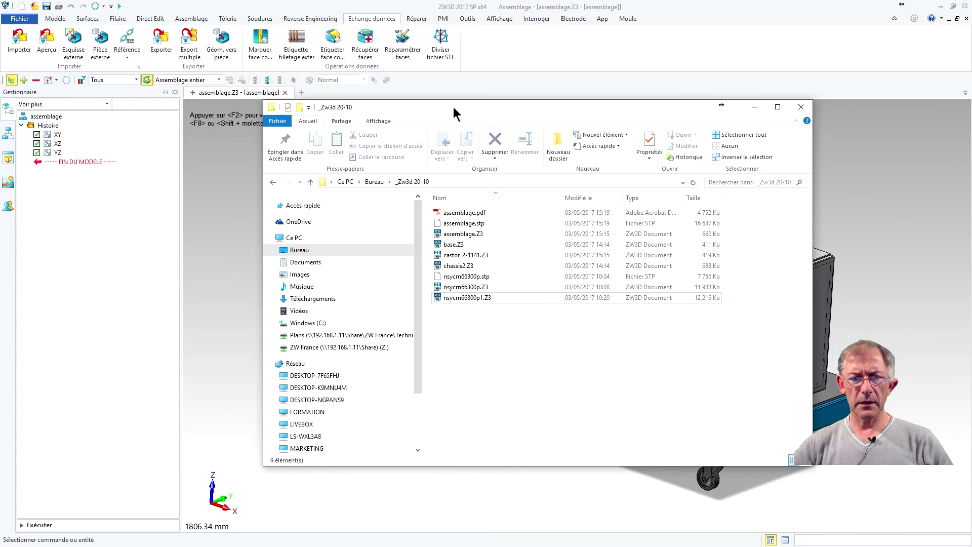
click(458, 213)
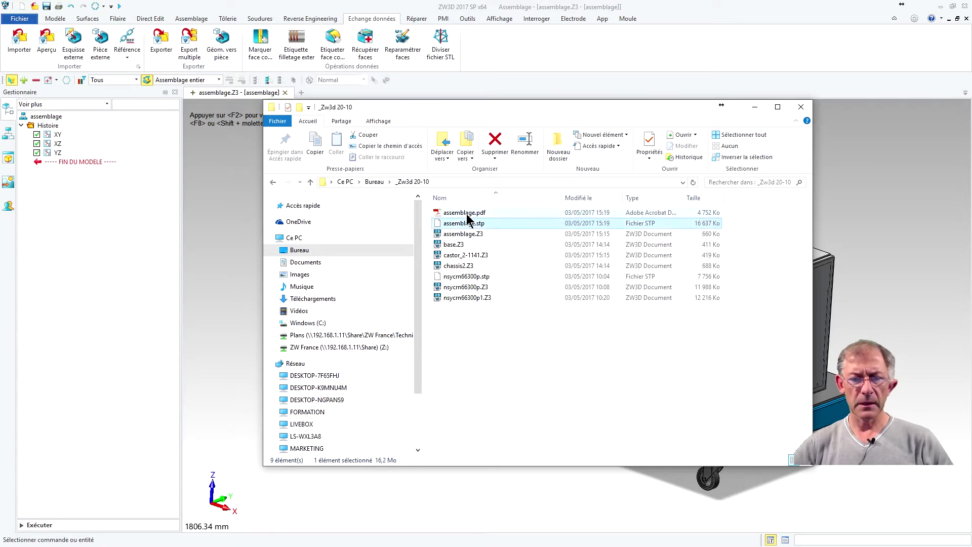
double_click(466, 214)
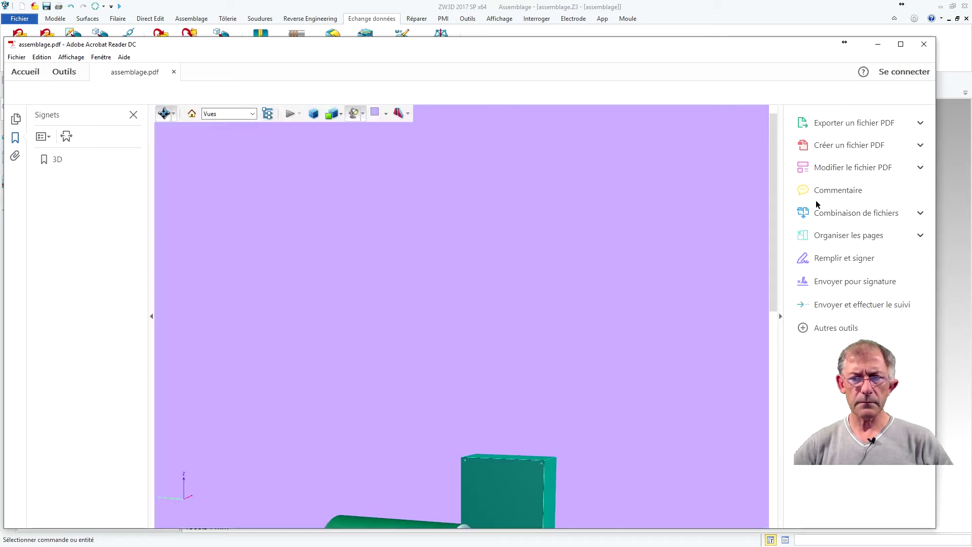
drag(711, 313, 441, 199)
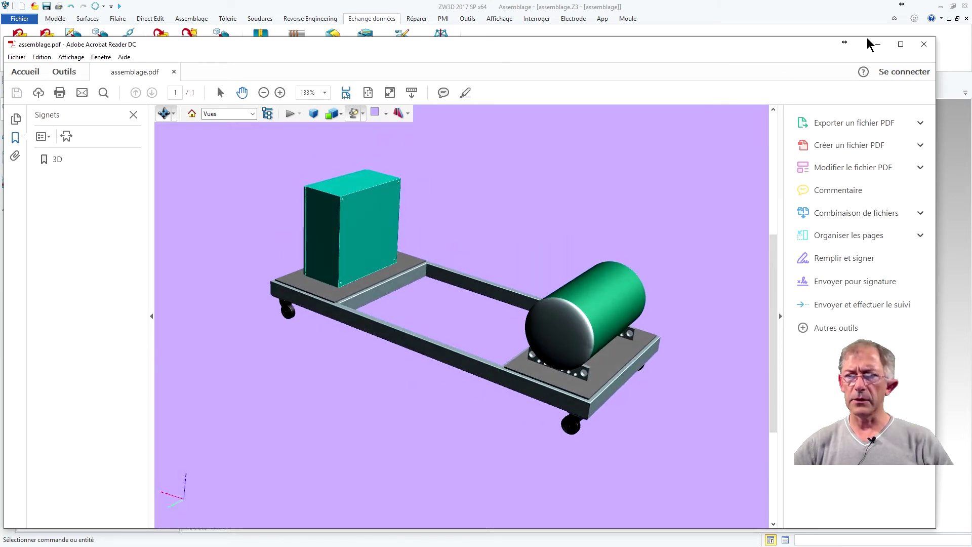
click(925, 44)
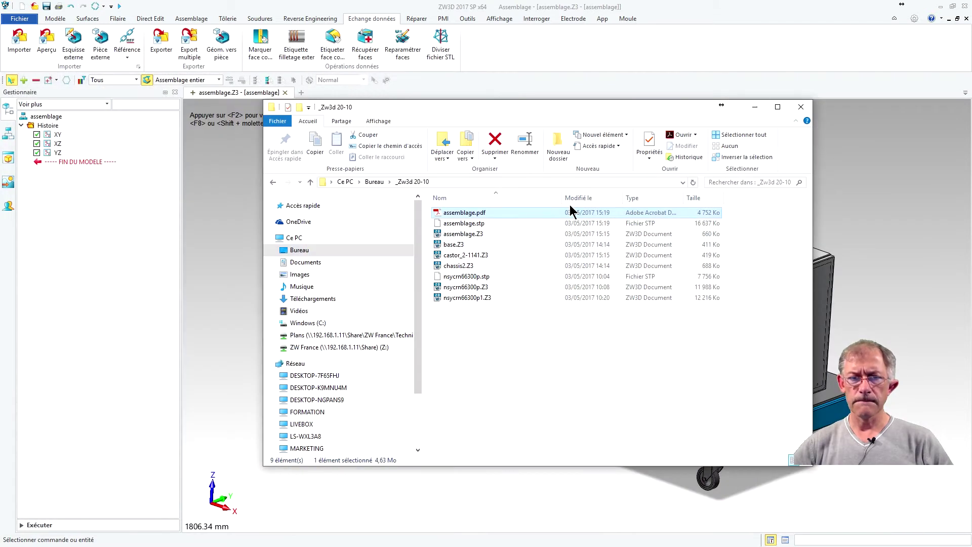
click(801, 106)
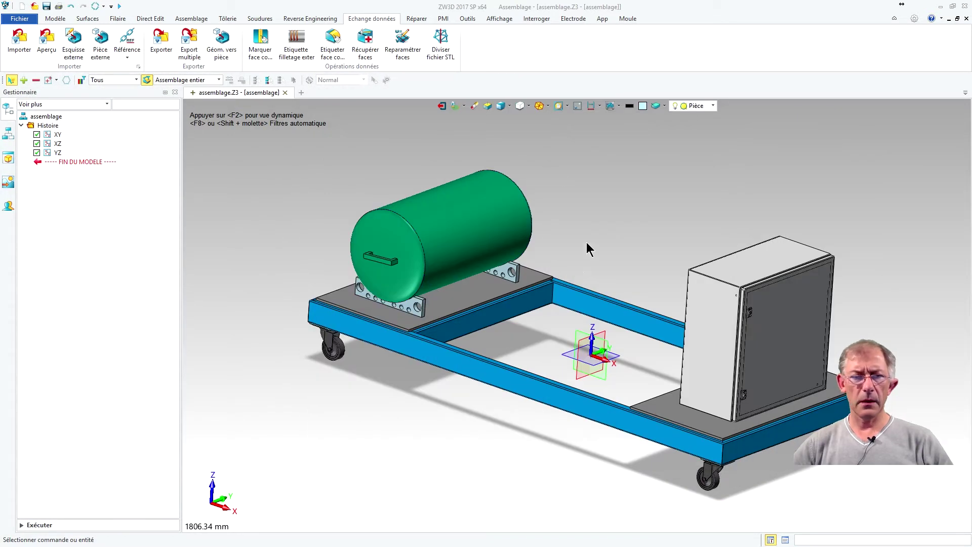
- Return to the file's root object list and export the chassis, cuve and patte parts together as IGES files
right_drag(582, 176, 578, 175)
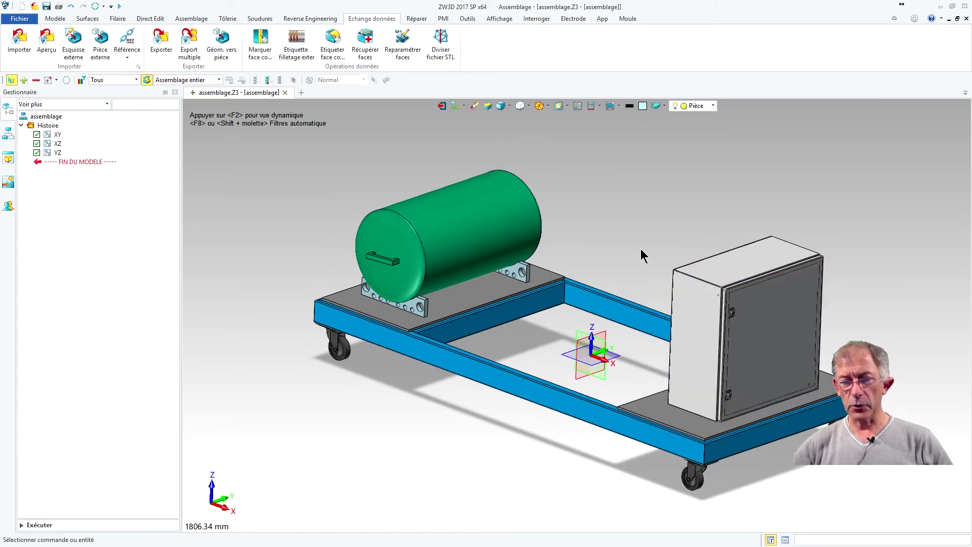
click(445, 108)
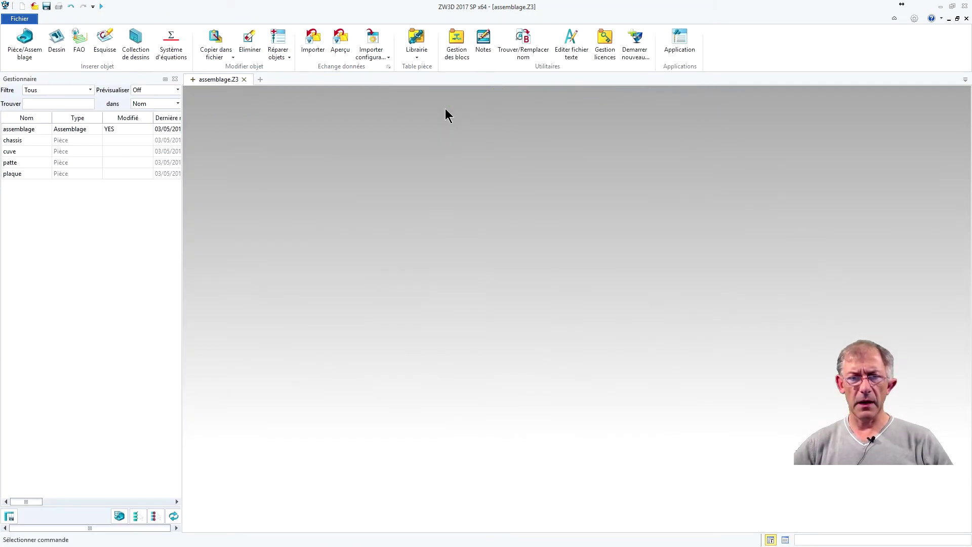
click(25, 144)
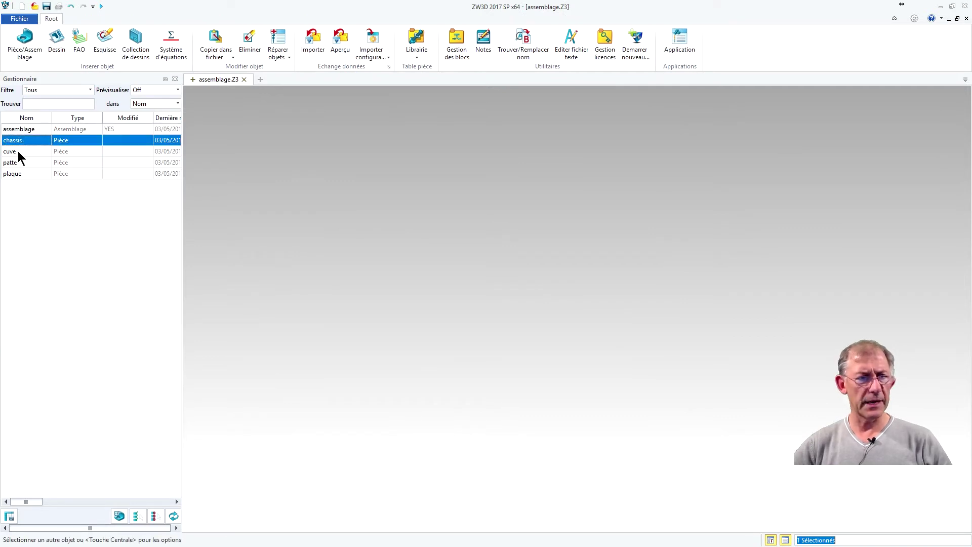
ctrl+click(17, 152)
ctrl+click(16, 164)
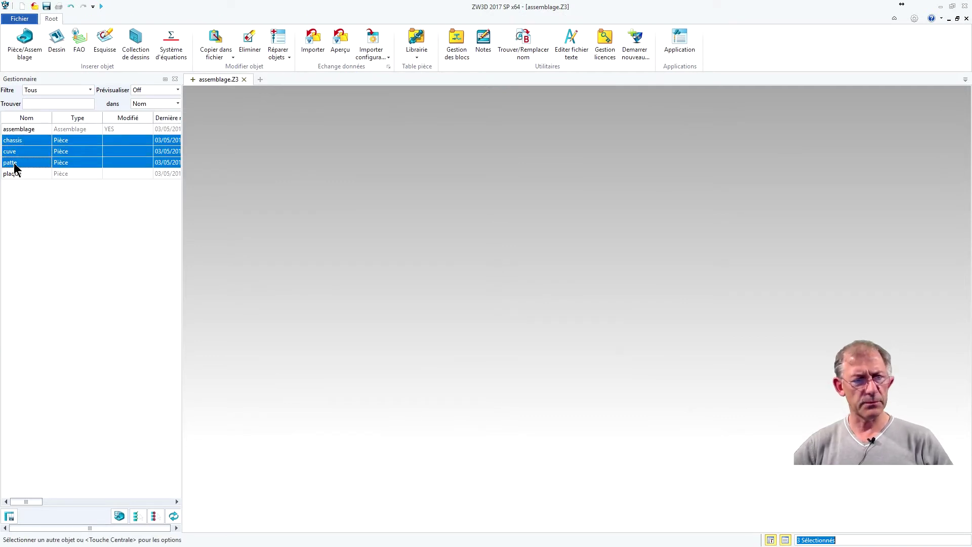
right_click(16, 166)
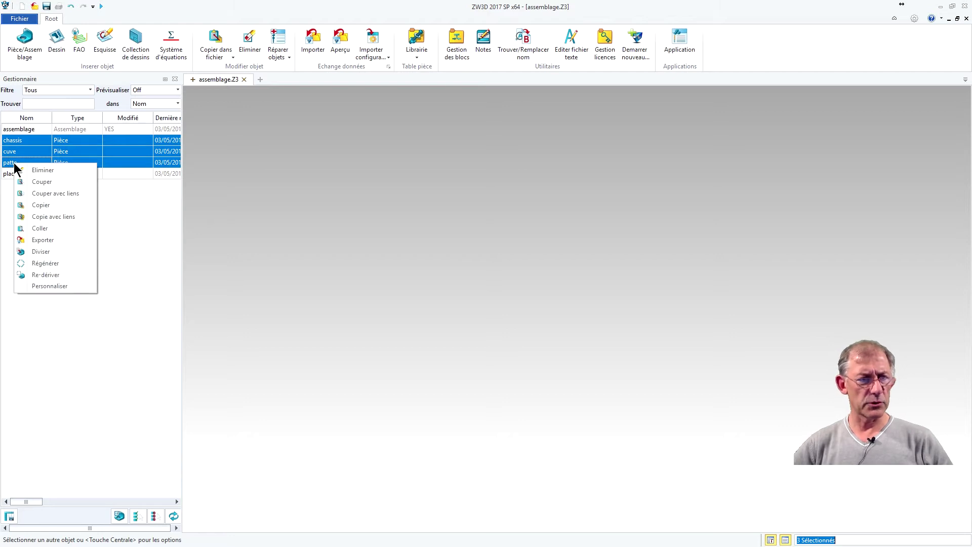
click(43, 240)
drag(168, 250, 548, 227)
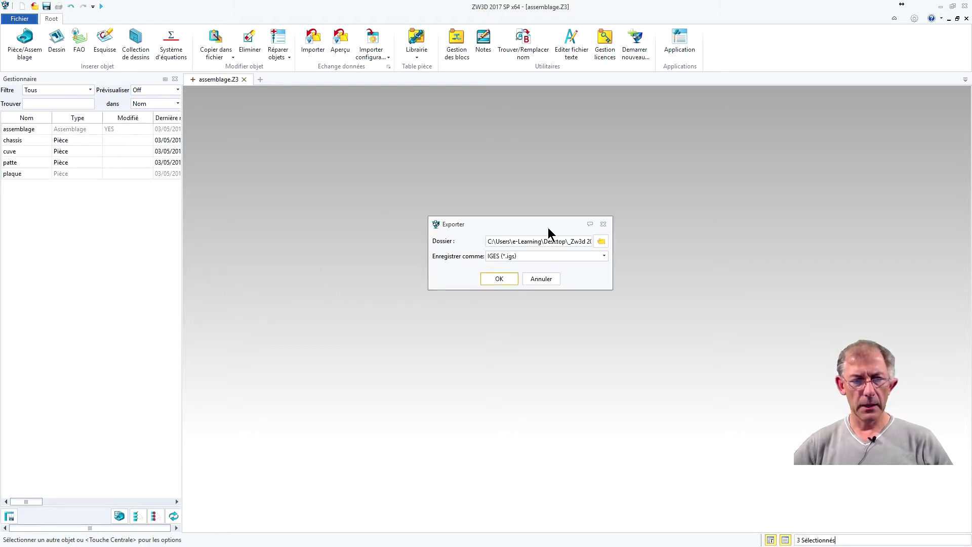
click(572, 256)
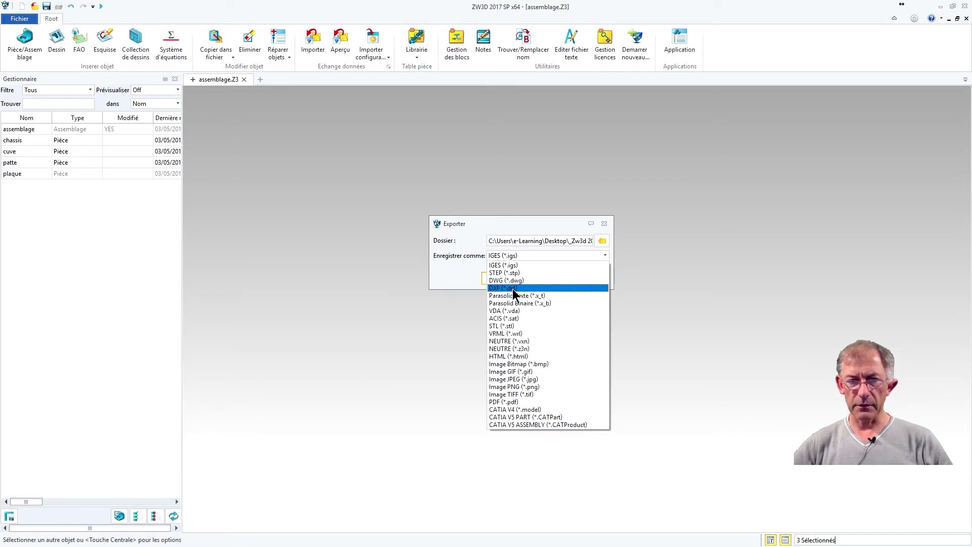
click(513, 265)
click(501, 279)
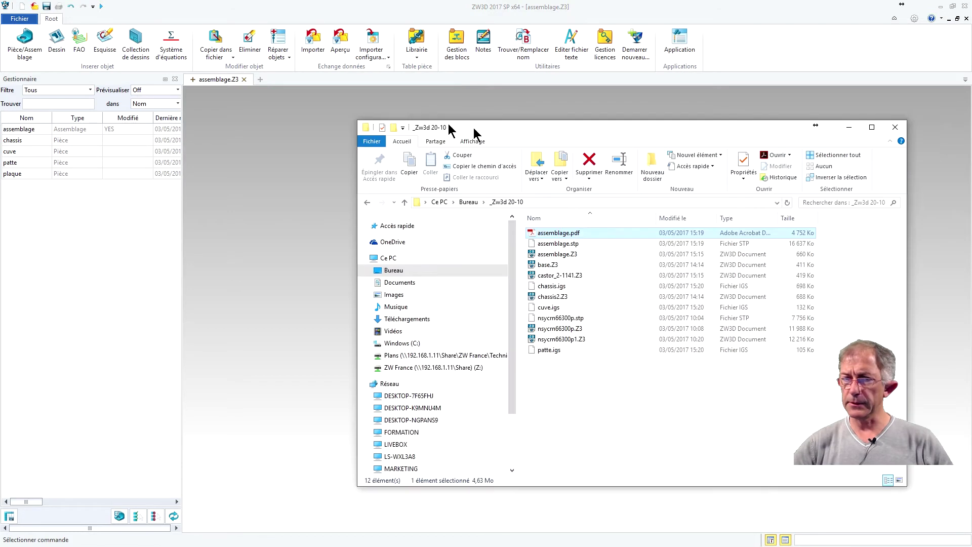
- Locate and highlight patte.igs, cuve.igs and chassis.igs in the _Zw3d 20-10 folder window
drag(474, 129, 448, 83)
ctrl+click(523, 306)
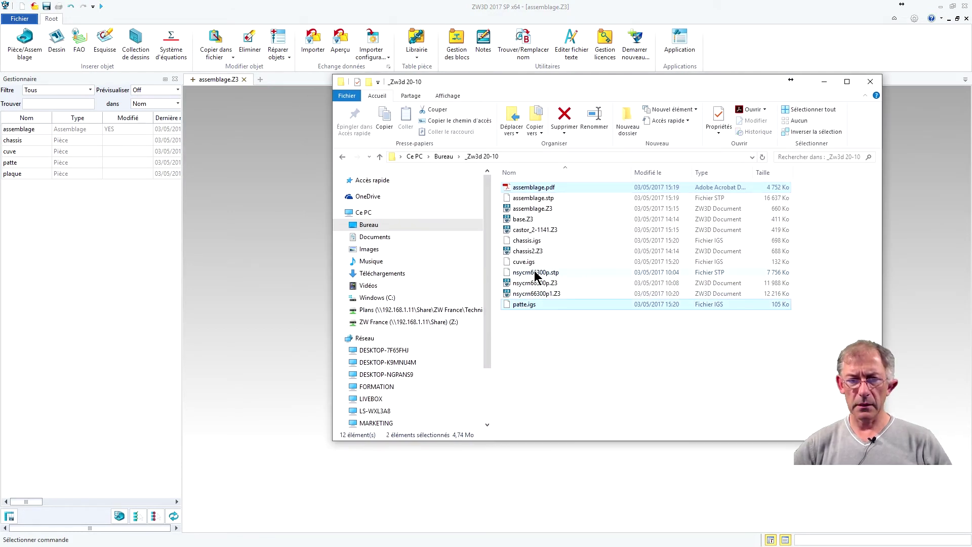
ctrl+click(527, 262)
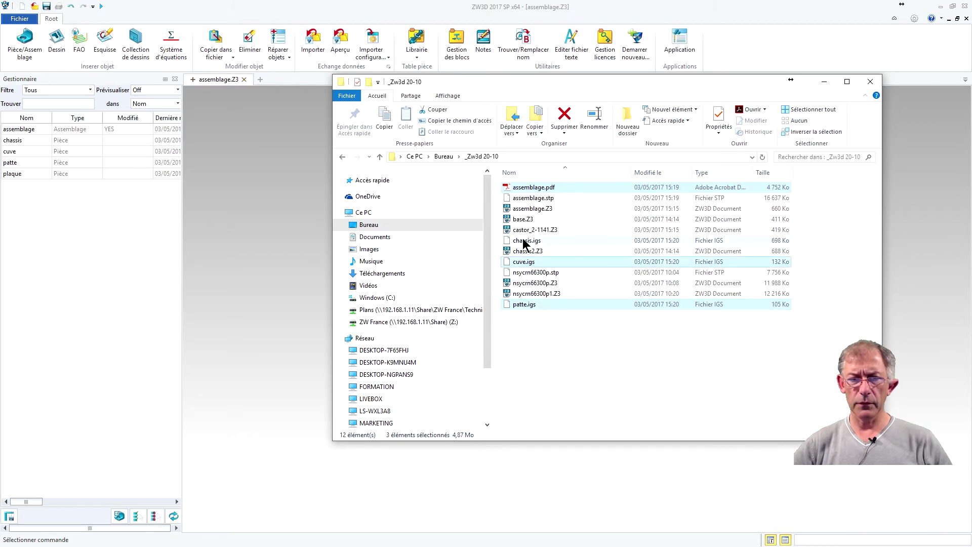
ctrl+click(526, 241)
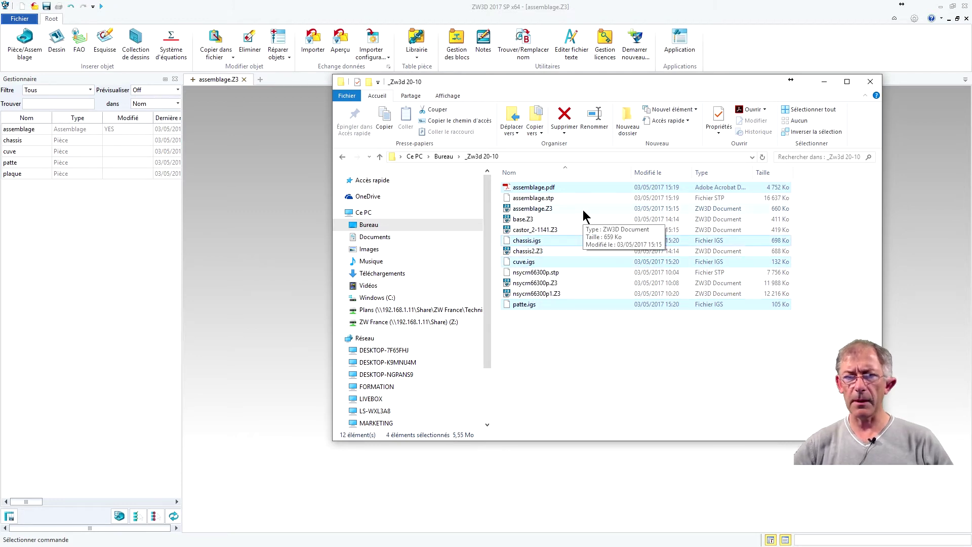
- Move the folder window out of the way and open the assemblage object
drag(756, 84, 971, 84)
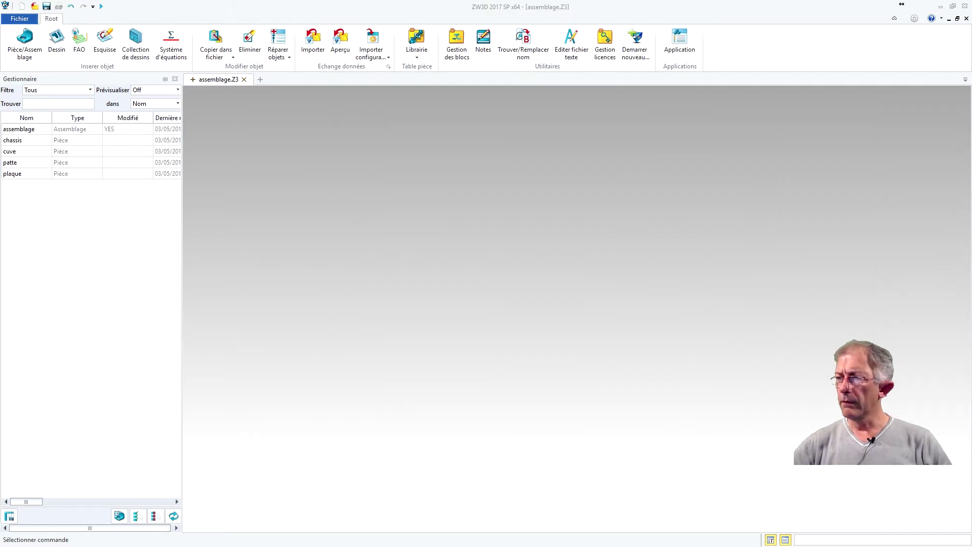
double_click(20, 130)
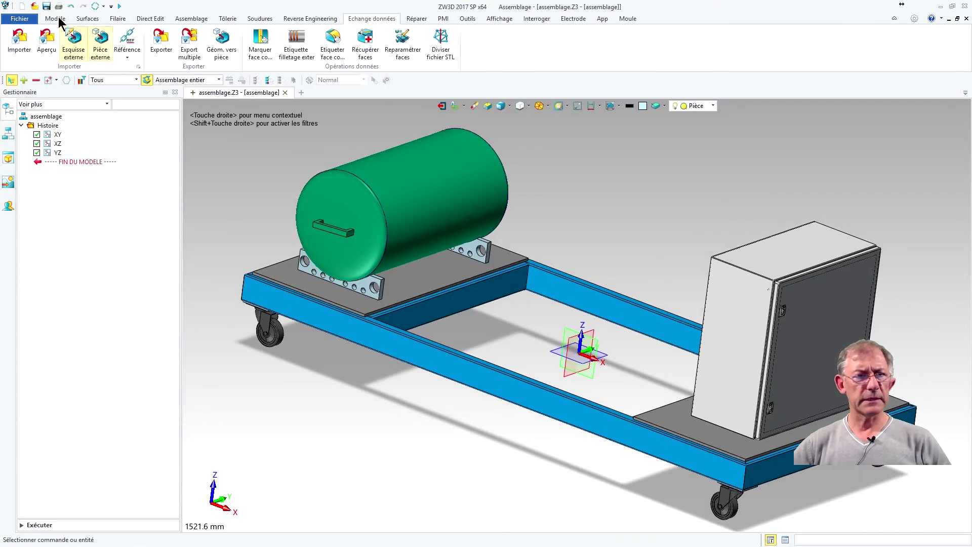
- Open base.Z3 from the _Zw3d 20-10 folder and view its part at an angle
click(35, 6)
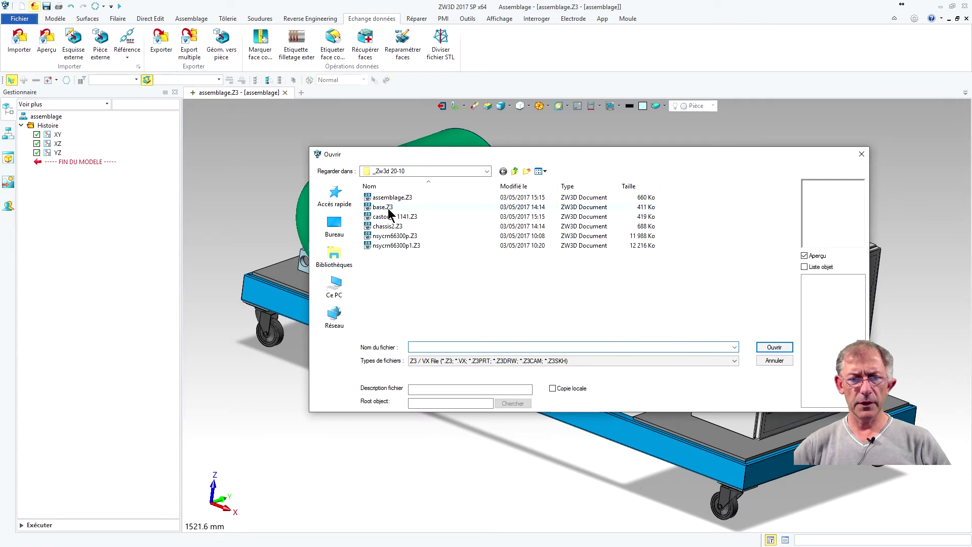
click(384, 207)
click(773, 346)
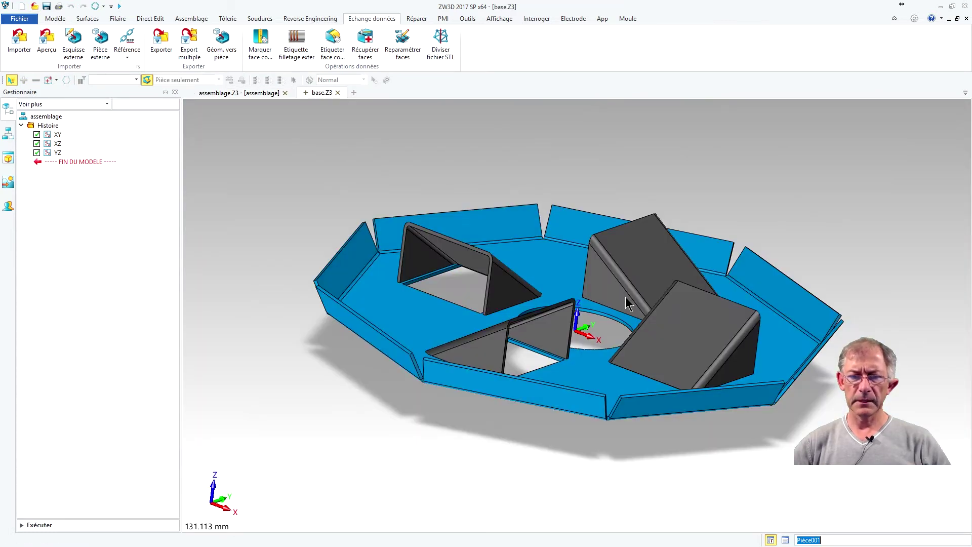
right_drag(569, 186, 572, 194)
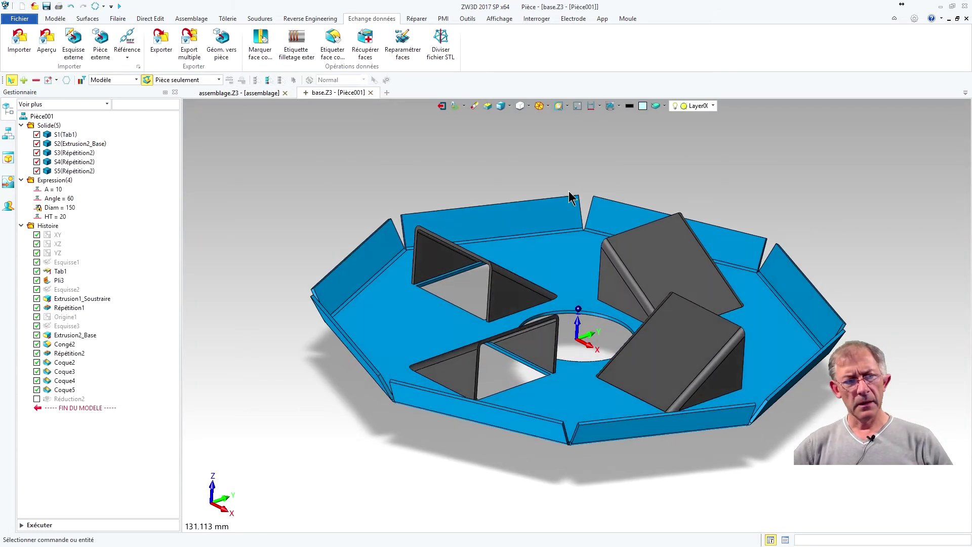
right_drag(434, 197, 570, 210)
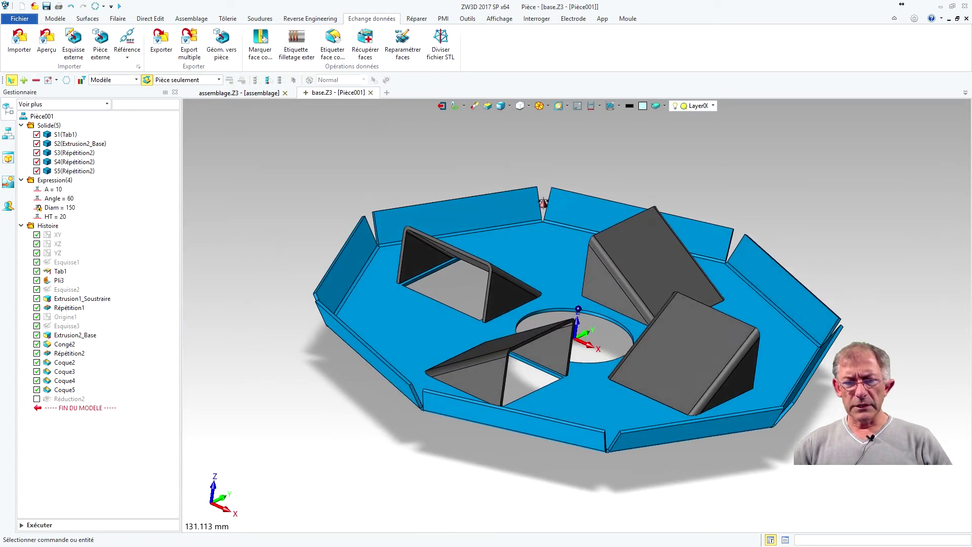
- Show only the S1(Tab1) solid of the part
click(21, 125)
click(21, 125)
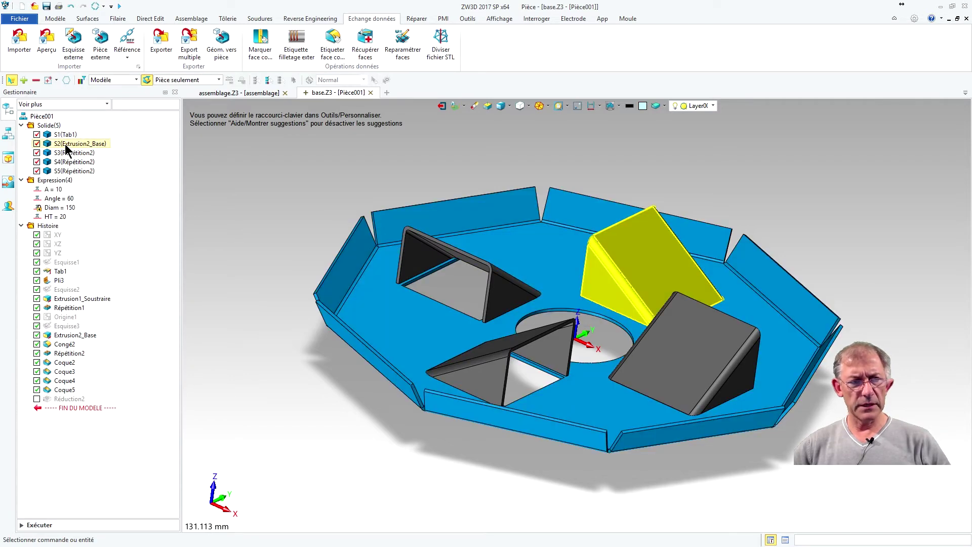
right_click(63, 133)
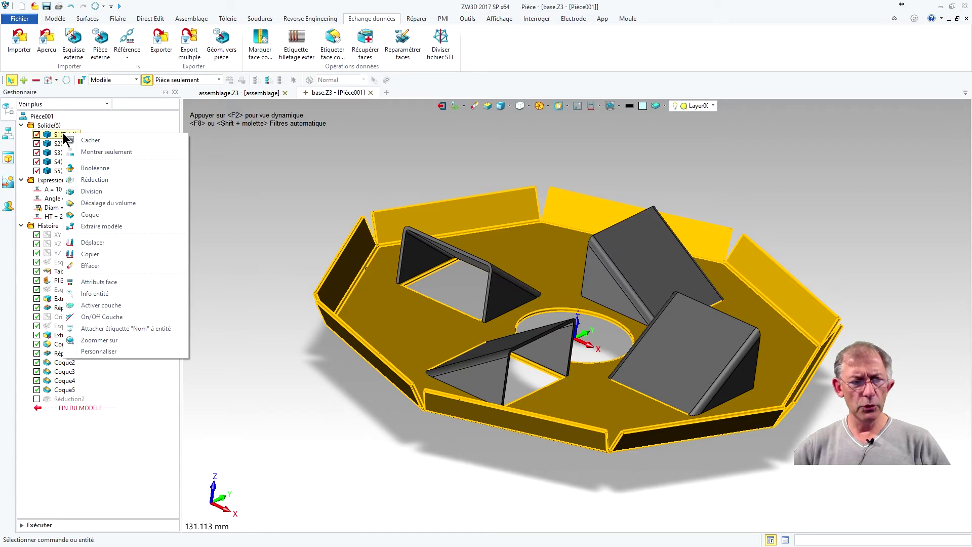
click(89, 155)
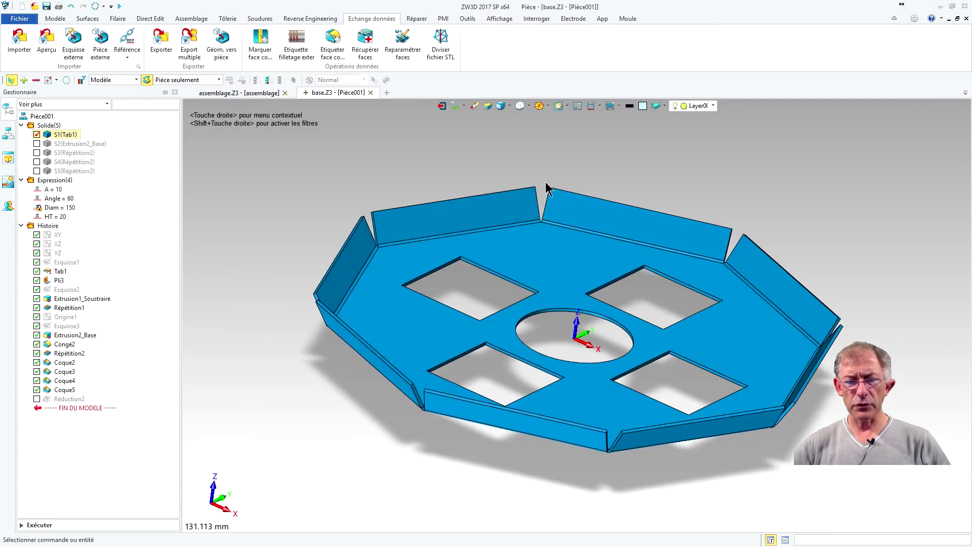
mouse_move(547, 185)
right_down()
mouse_move(595, 231)
mouse_move(549, 197)
right_up()
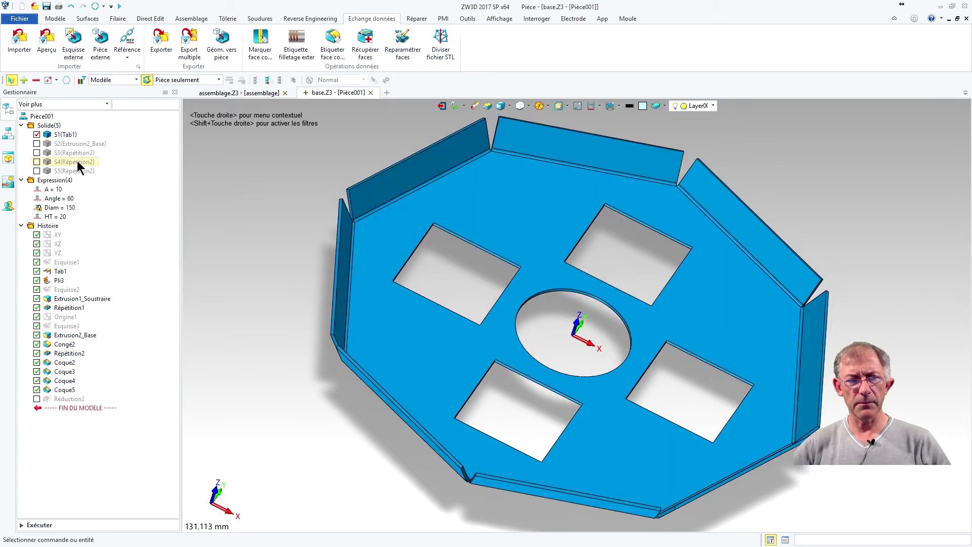
- Make all solids of the part visible again
right_click(52, 127)
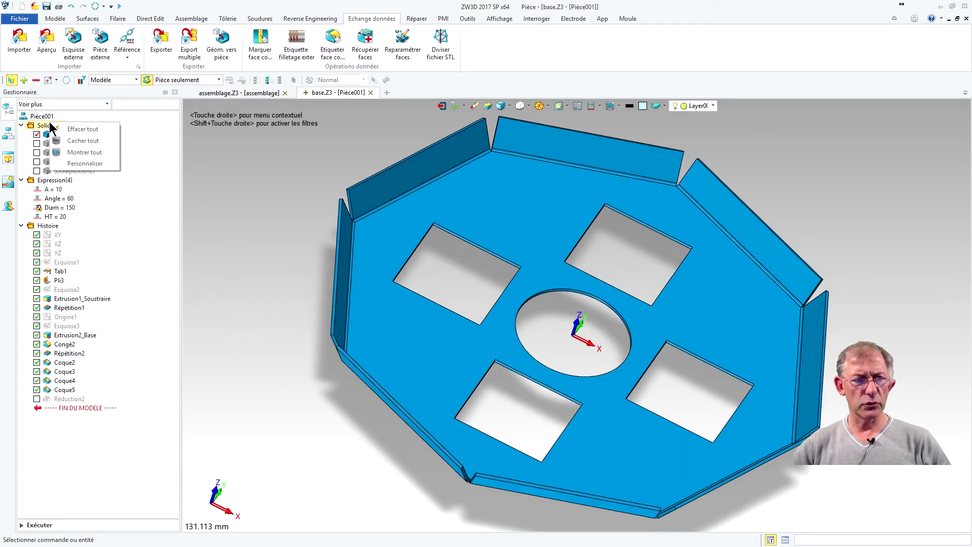
click(81, 152)
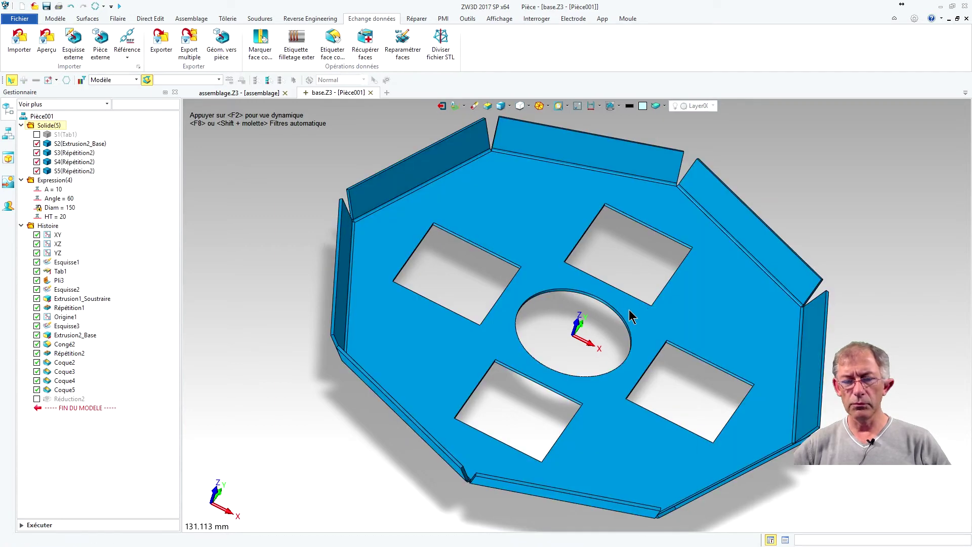
right_drag(583, 314, 560, 279)
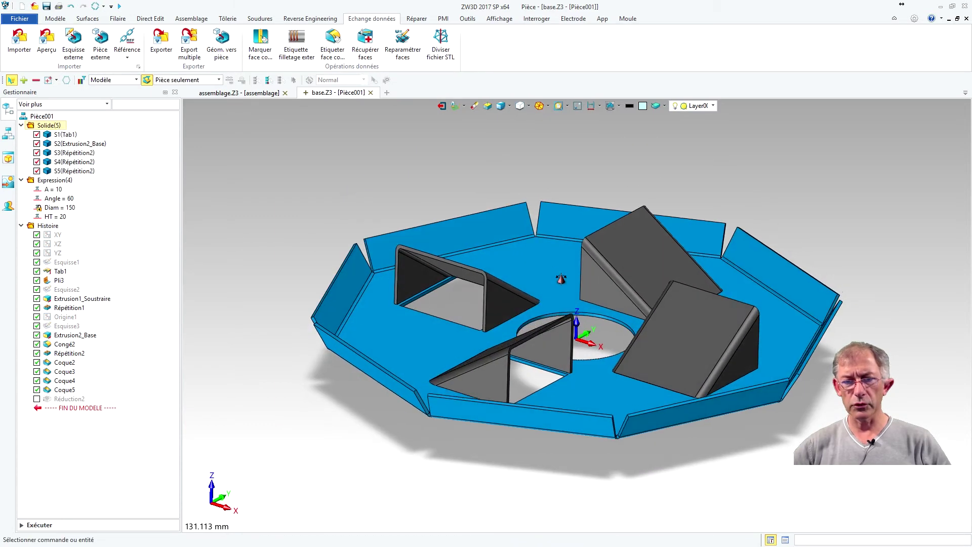
- Show only the three solids S2(Extrusion2_Base), S3(Répétition2) and S4(Répétition2)
click(78, 154)
click(79, 161)
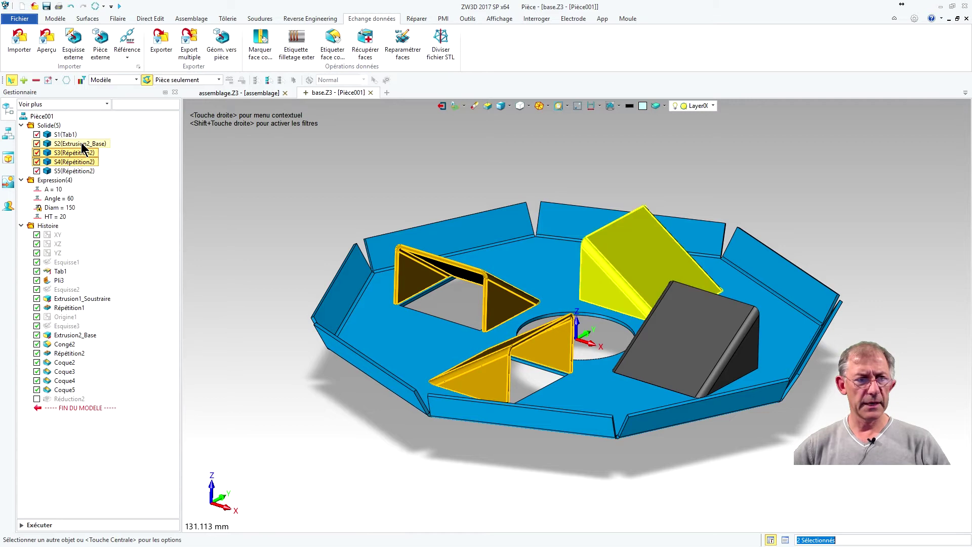
click(81, 143)
right_click(83, 145)
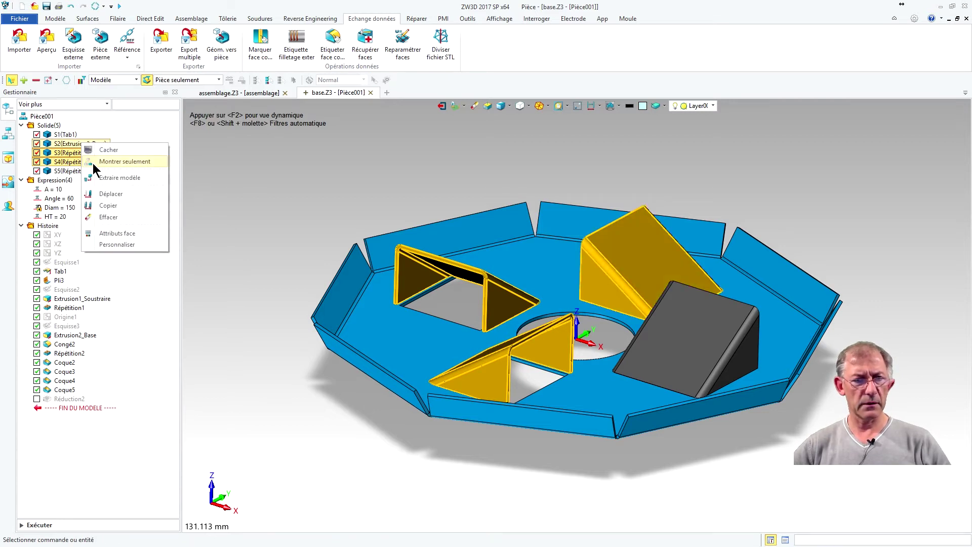
click(92, 163)
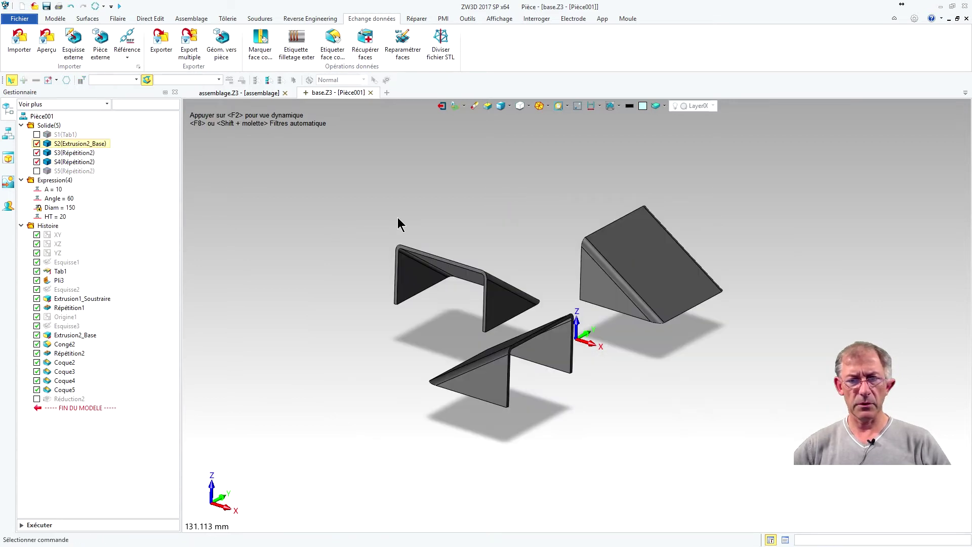
- Hide all solids of the base part together, and show all of them again
right_click(52, 127)
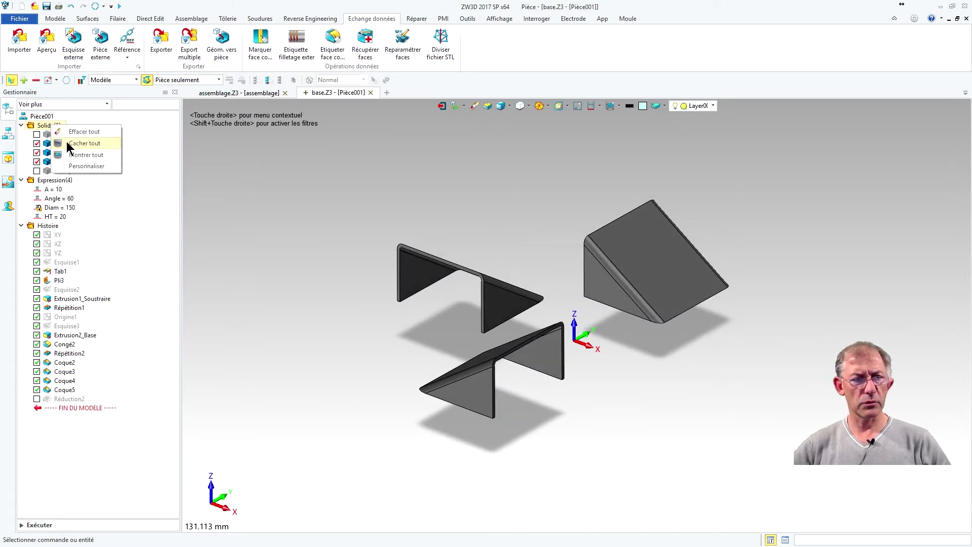
click(81, 143)
right_click(56, 127)
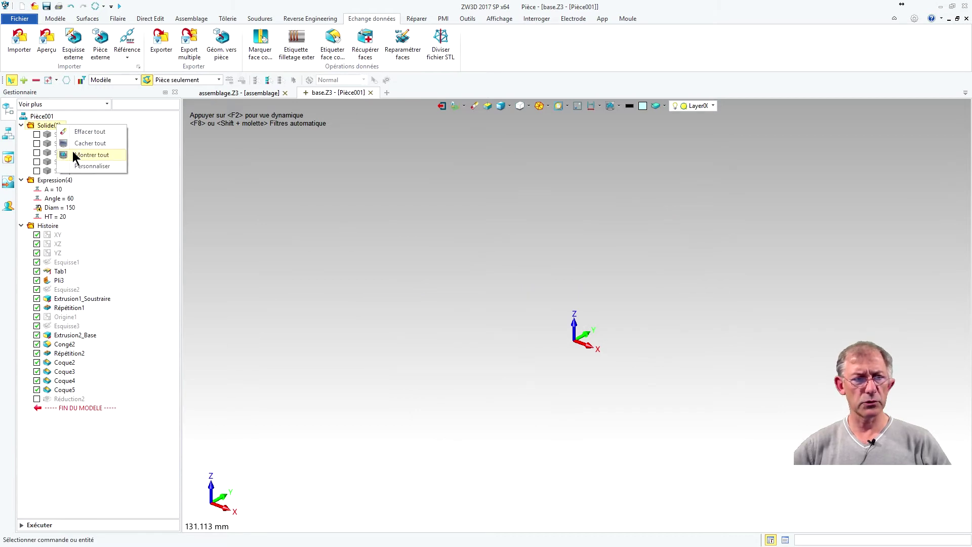
click(75, 153)
middle_drag(381, 262, 264, 234)
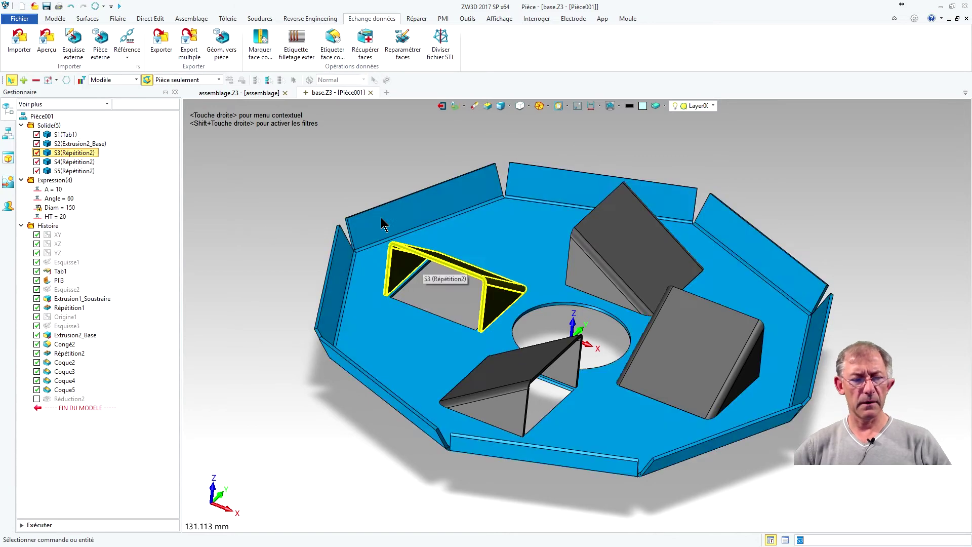
middle_drag(364, 217, 363, 198)
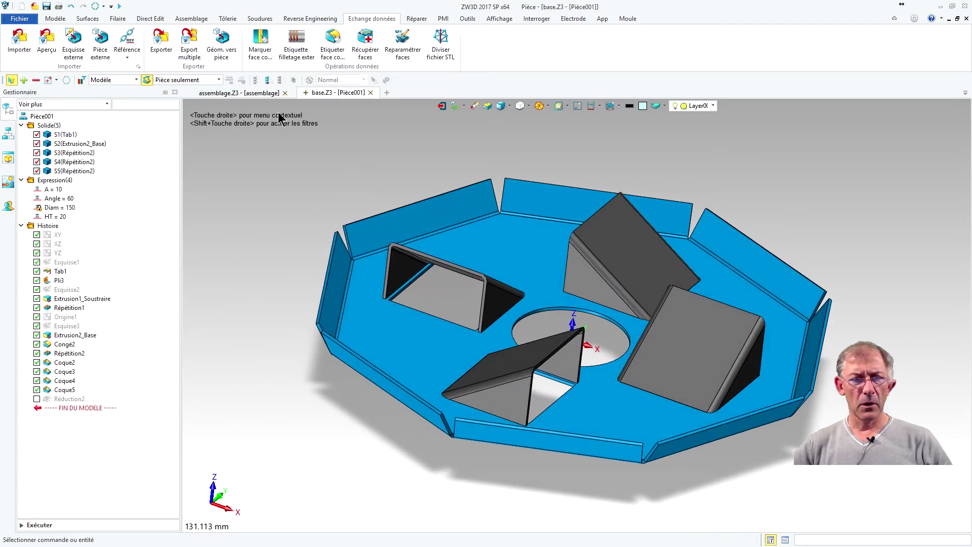
- Switch back to the assemblage.Z3 assembly, fit it in a clear angled view and regenerate it
click(241, 93)
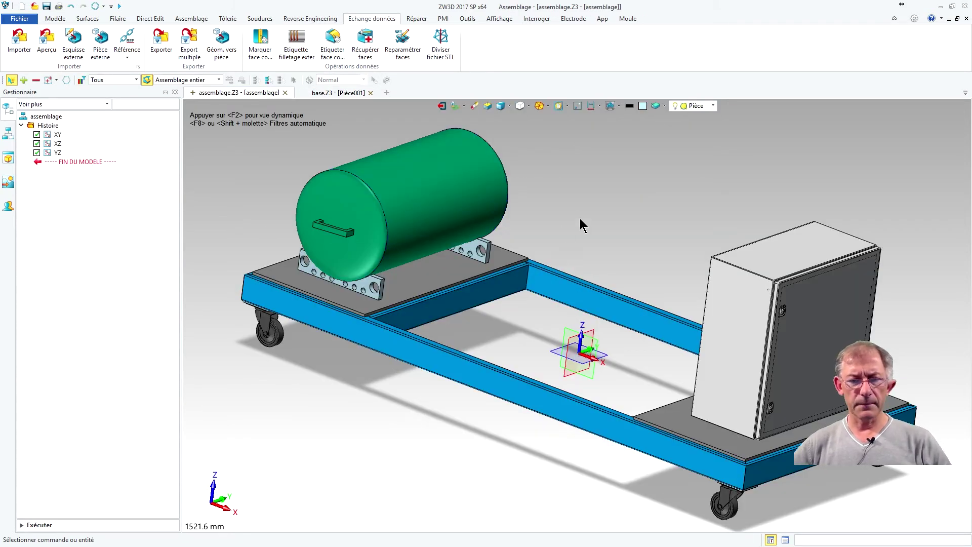
middle_drag(571, 214, 666, 285)
right_drag(667, 284, 640, 263)
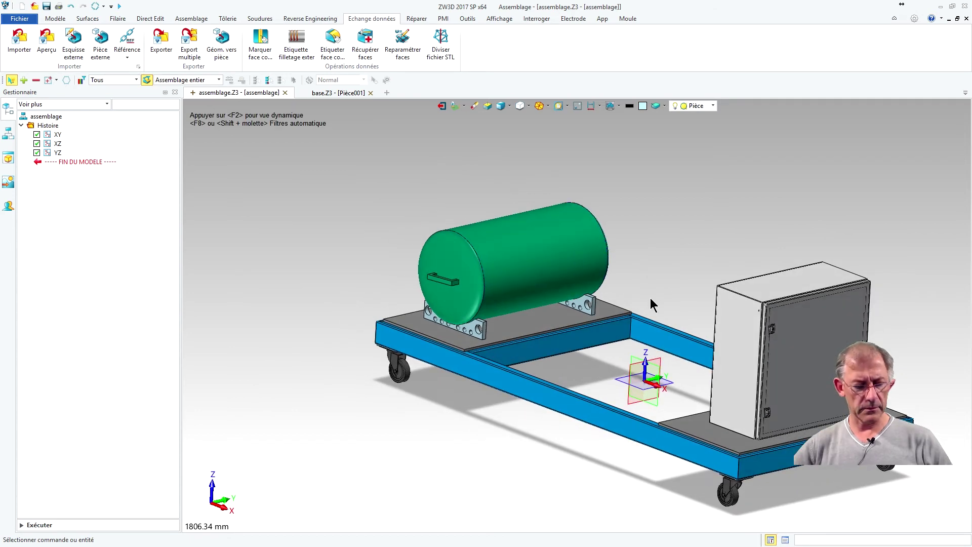
right_drag(572, 220, 572, 219)
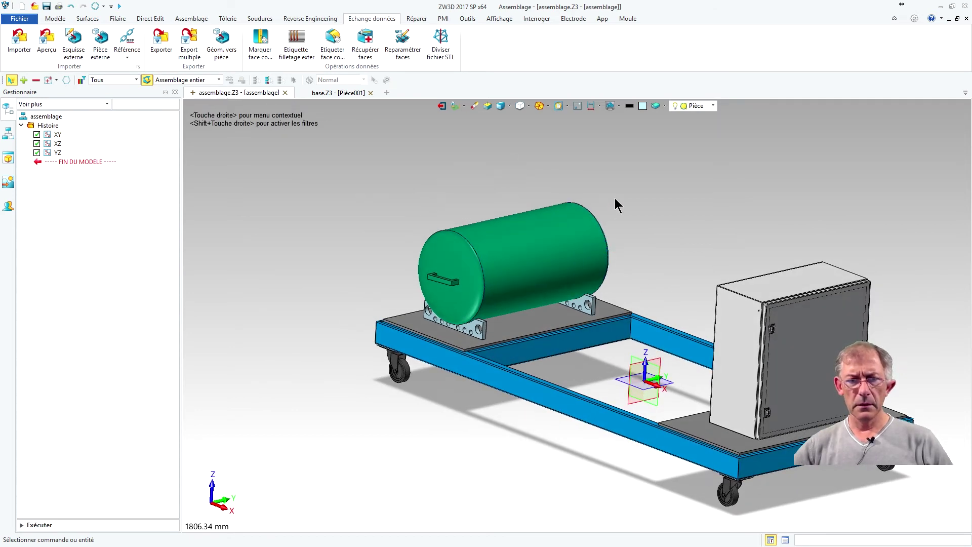
scroll(613, 200, down, 3)
middle_drag(612, 200, 520, 199)
right_drag(519, 200, 560, 226)
scroll(533, 243, up, 3)
click(95, 6)
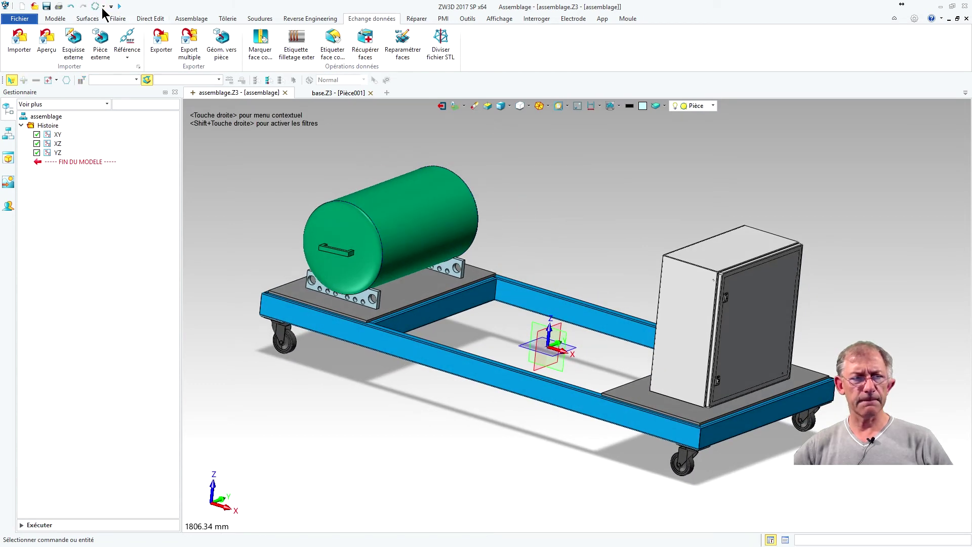
click(536, 299)
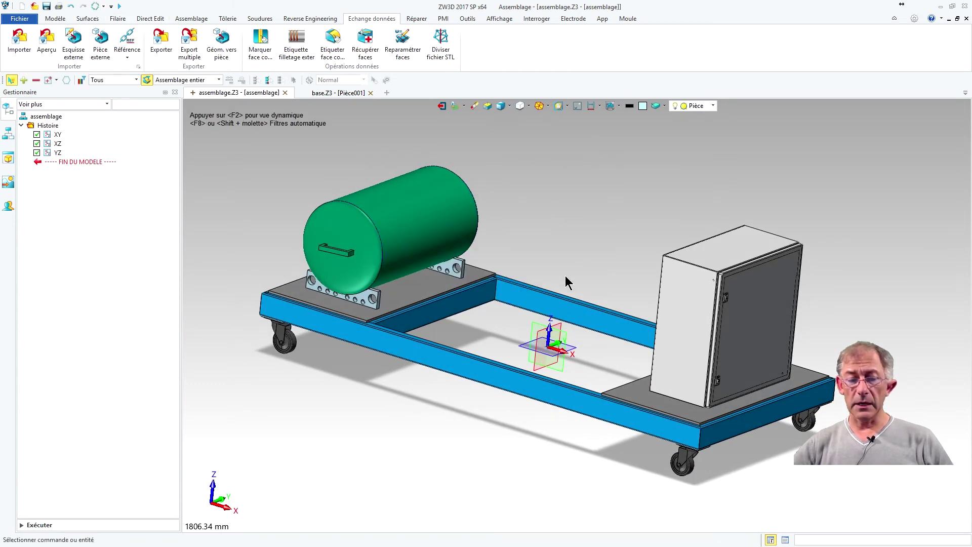
right_drag(548, 246, 549, 241)
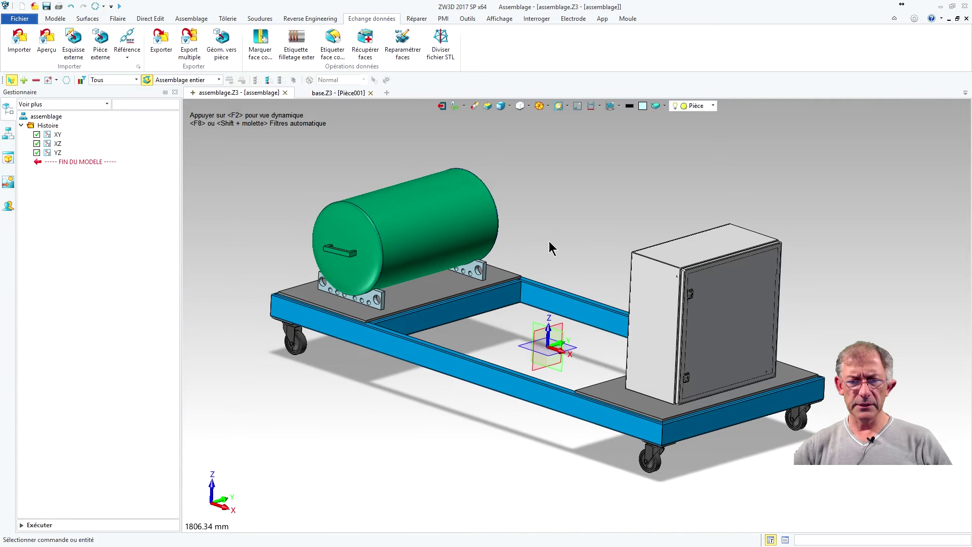
- Show only the blue chassis component in the assembly
right_click(537, 289)
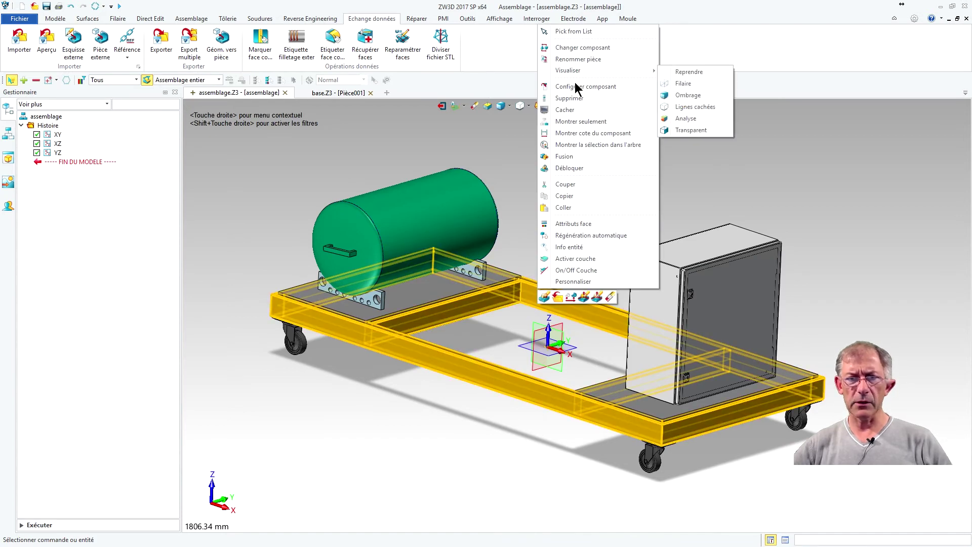
click(583, 123)
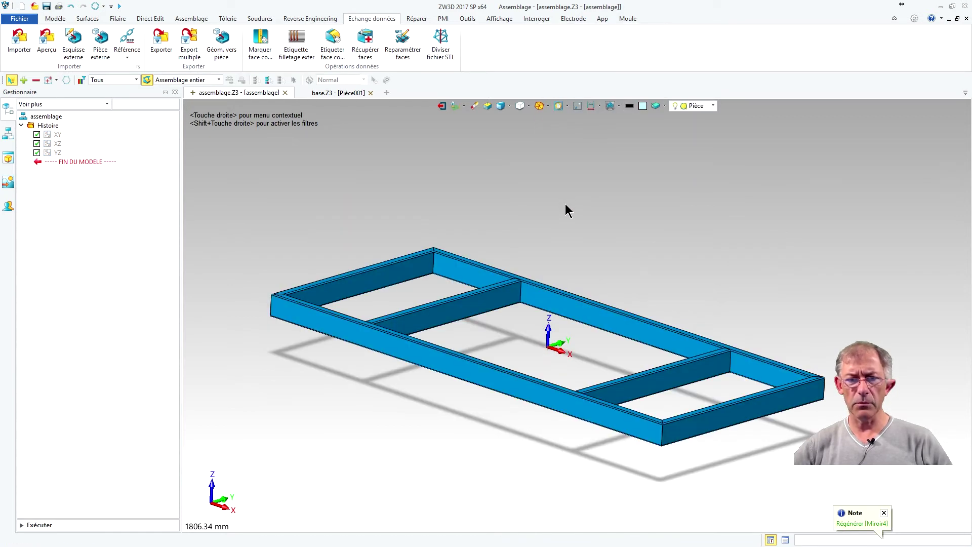
mouse_move(573, 205)
right_down()
mouse_move(582, 228)
mouse_move(571, 201)
mouse_move(562, 218)
right_up()
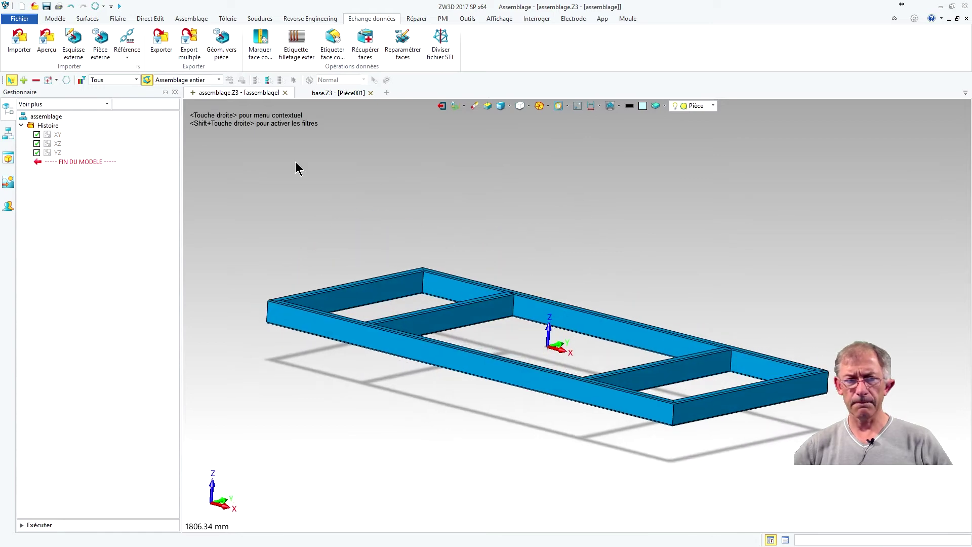
- Display the assembly's component tree and invert the visibility of the entities
click(8, 134)
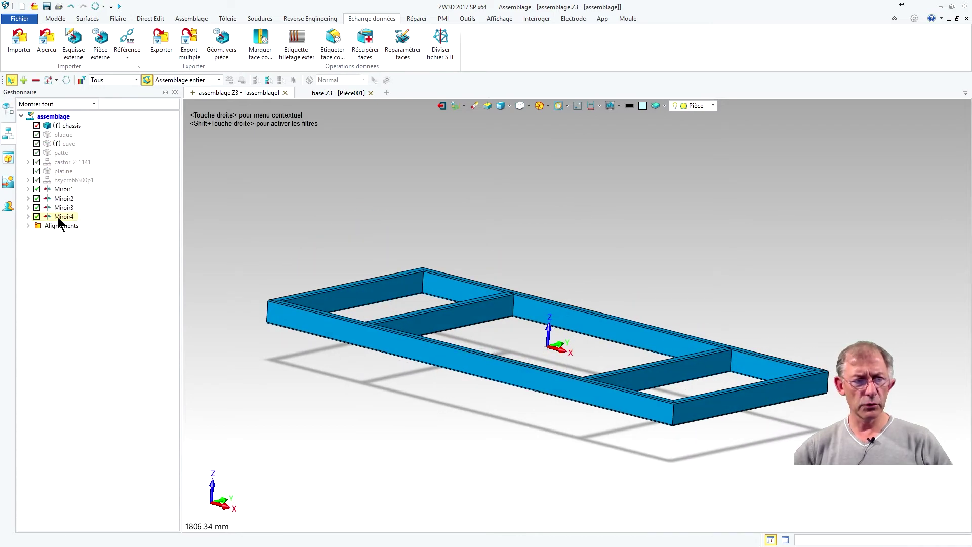
click(620, 105)
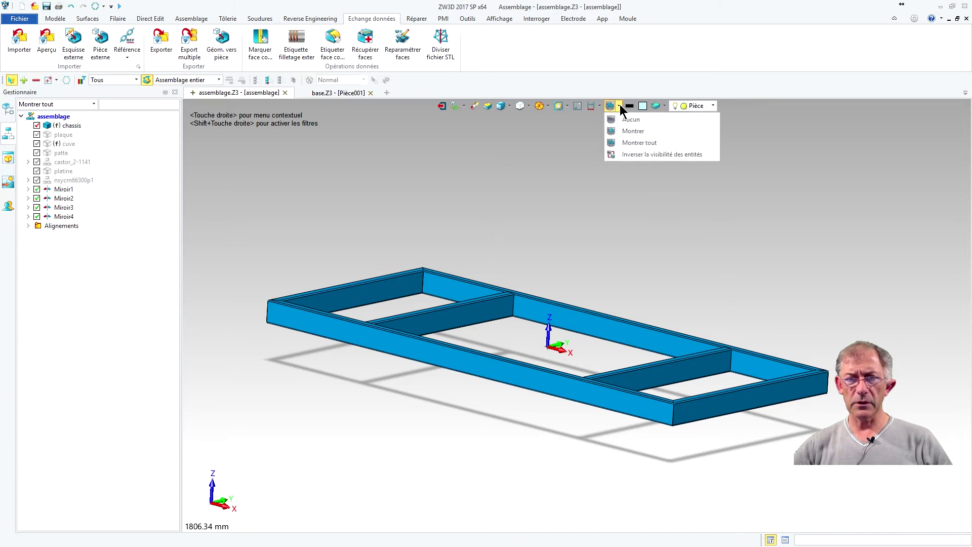
click(633, 159)
mouse_move(512, 299)
middle_down()
mouse_move(497, 257)
mouse_move(507, 309)
mouse_move(496, 308)
middle_up()
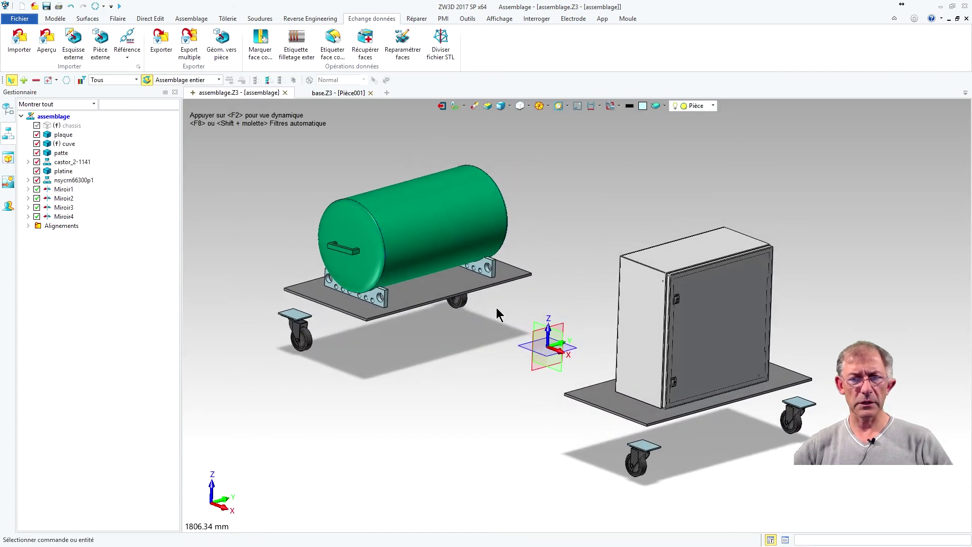
- Show all entities of the assembly, including the chassis
click(619, 105)
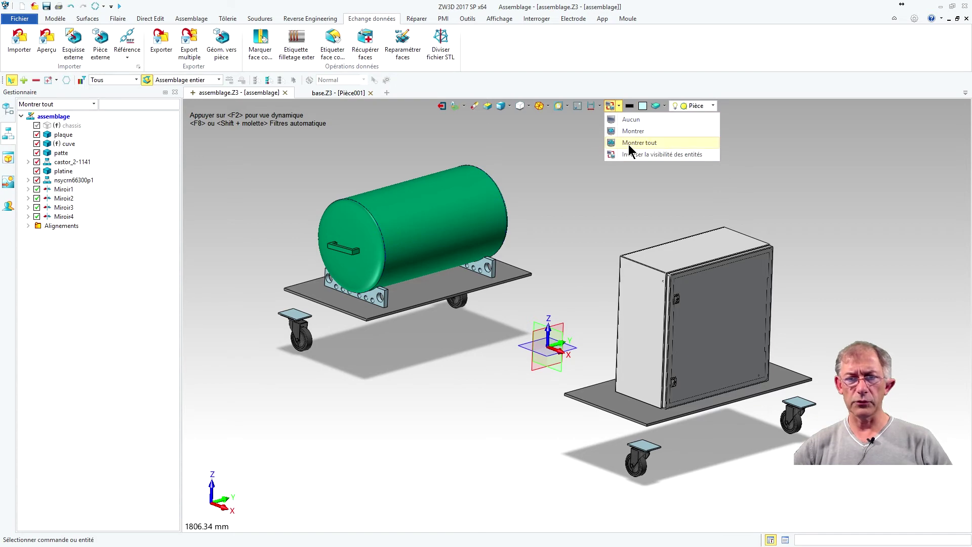
click(628, 144)
middle_drag(577, 266, 582, 223)
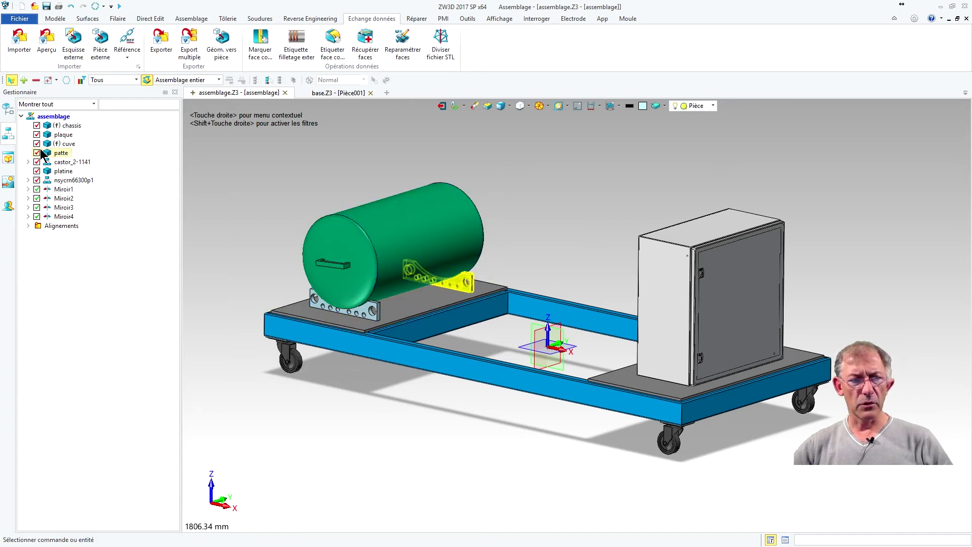
middle_drag(526, 241, 590, 208)
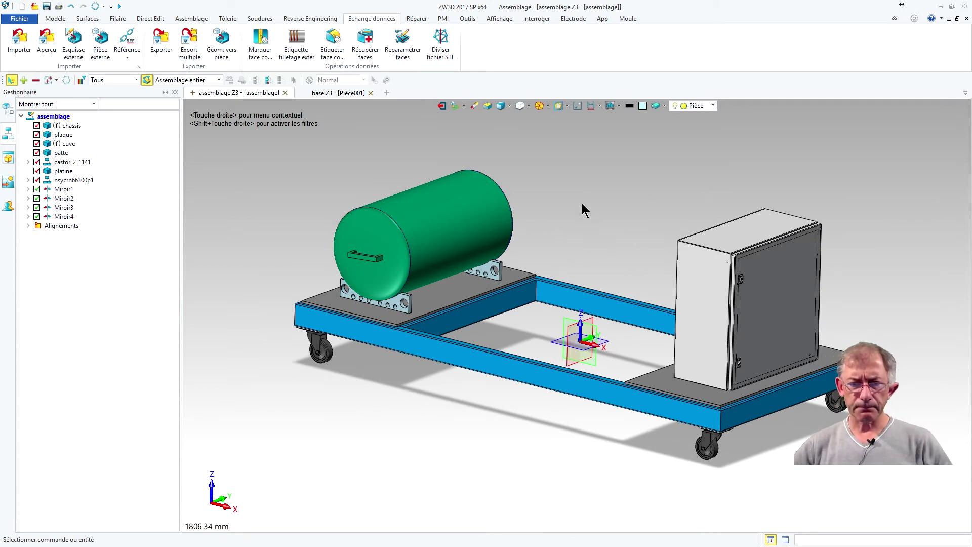
- Switch to the base.Z3 part, open its equation manager beside the model and display the part's history tree
click(329, 94)
middle_drag(571, 223, 472, 215)
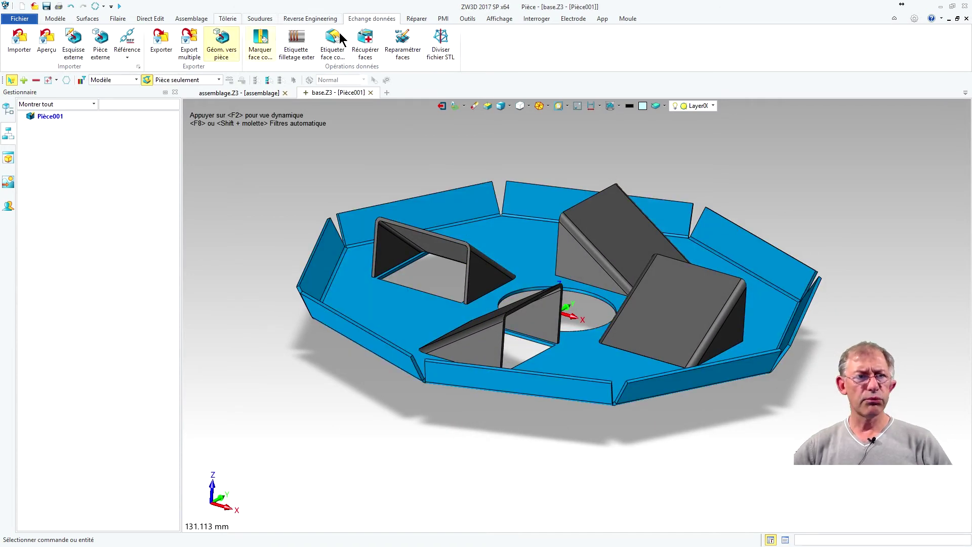
click(468, 19)
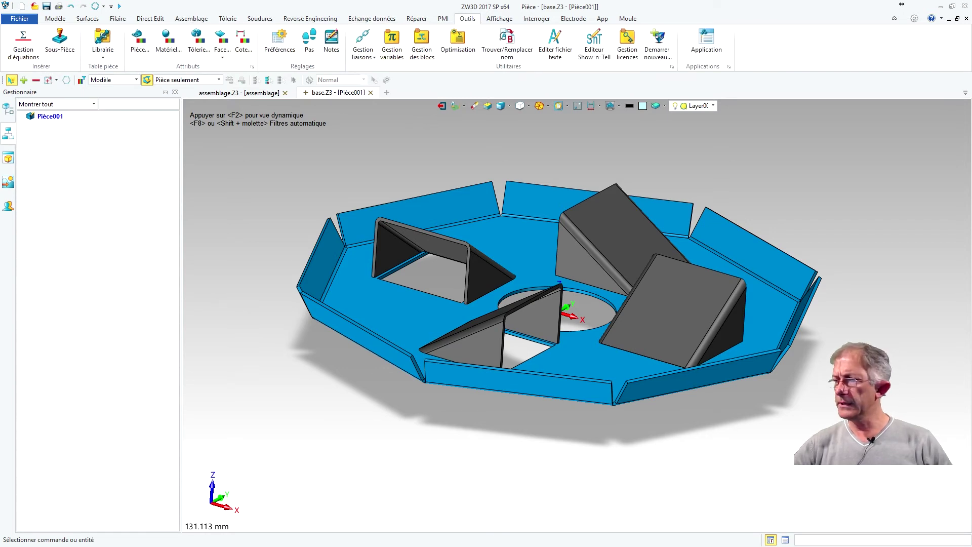
click(29, 43)
drag(484, 116, 639, 132)
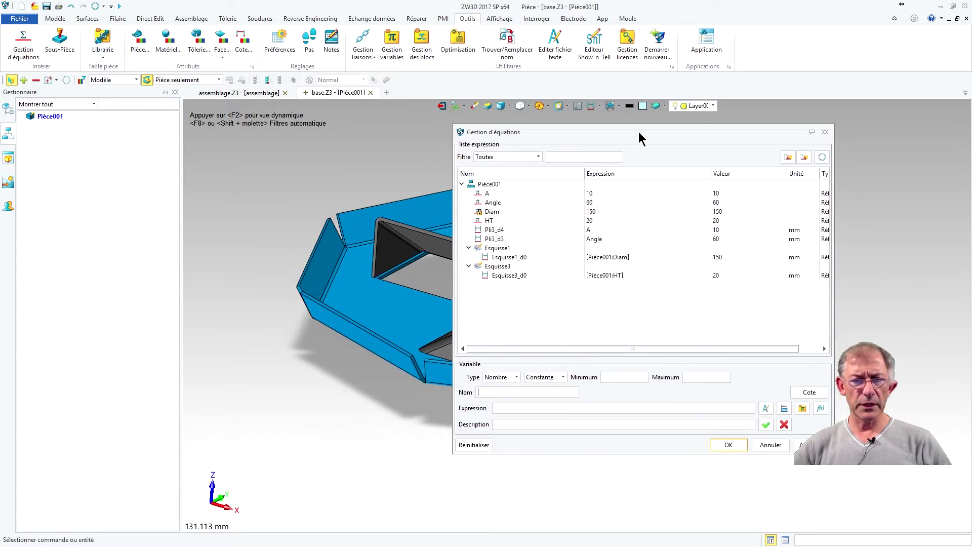
middle_drag(372, 171, 362, 173)
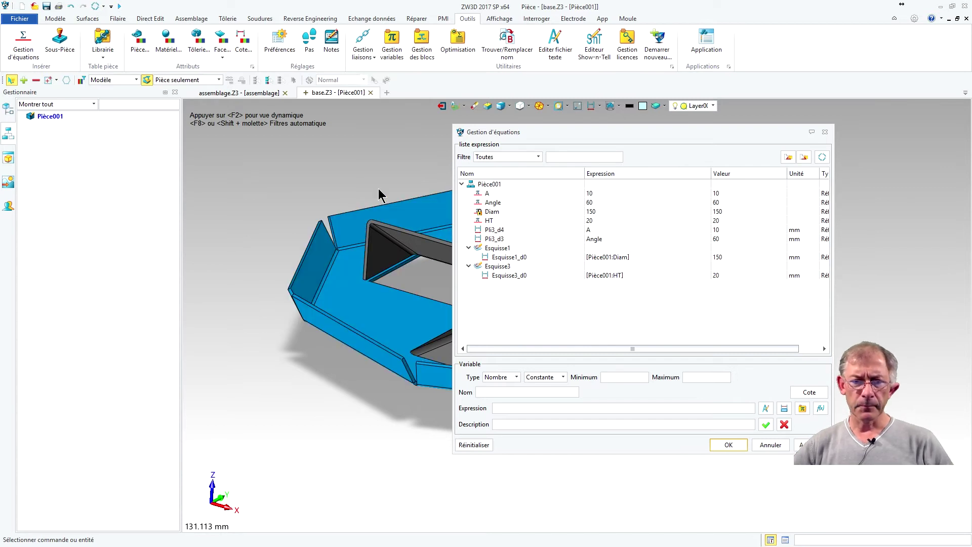
click(8, 132)
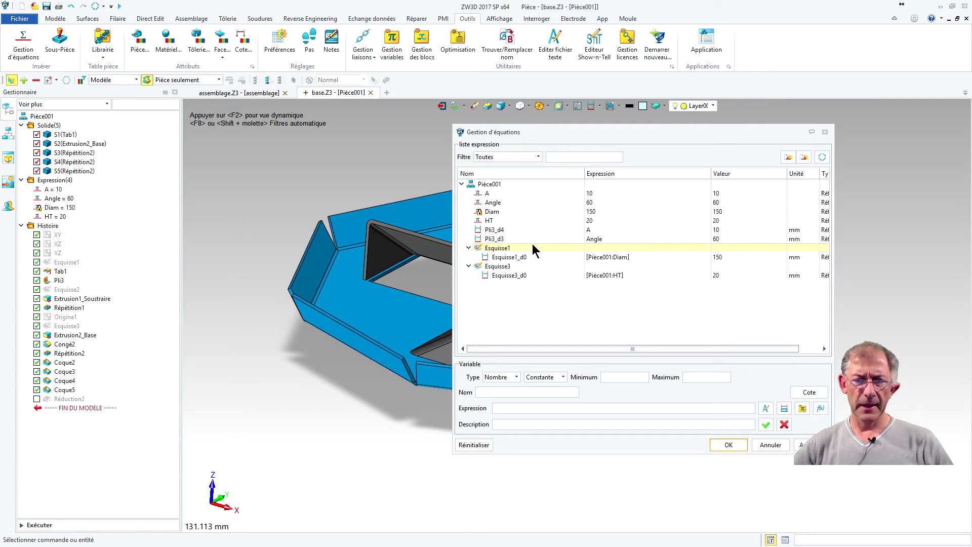
- Lock the Angle variable and delete the HT variable in the equation manager
right_click(491, 212)
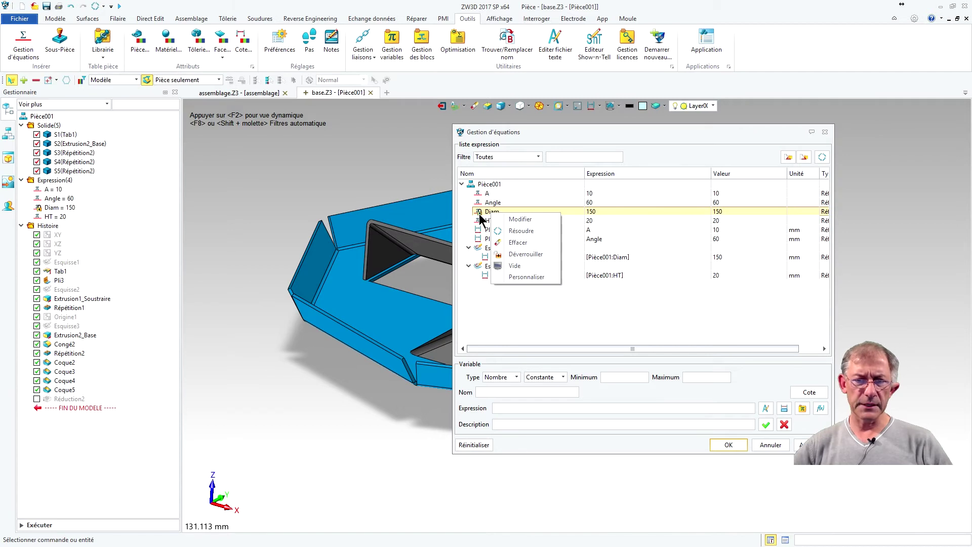
click(486, 203)
right_click(486, 204)
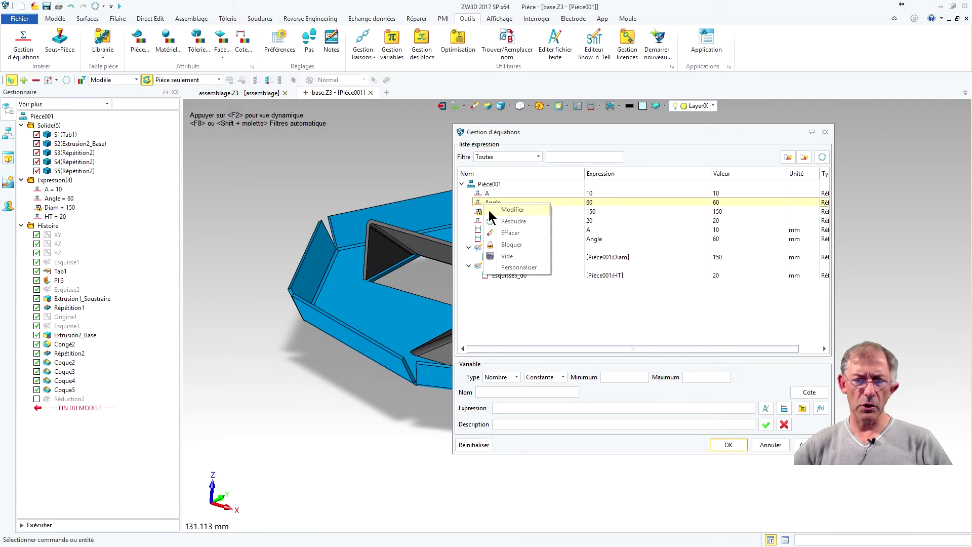
click(511, 244)
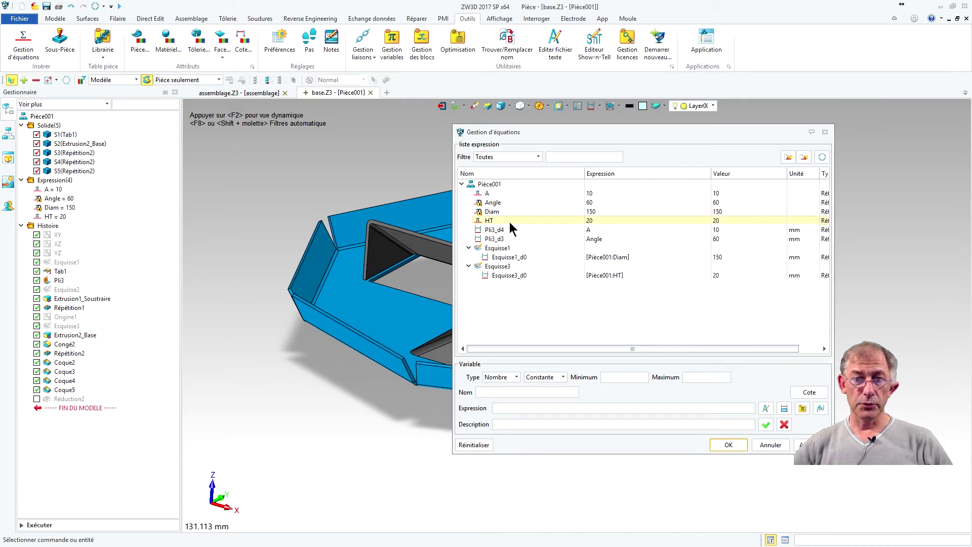
right_click(493, 221)
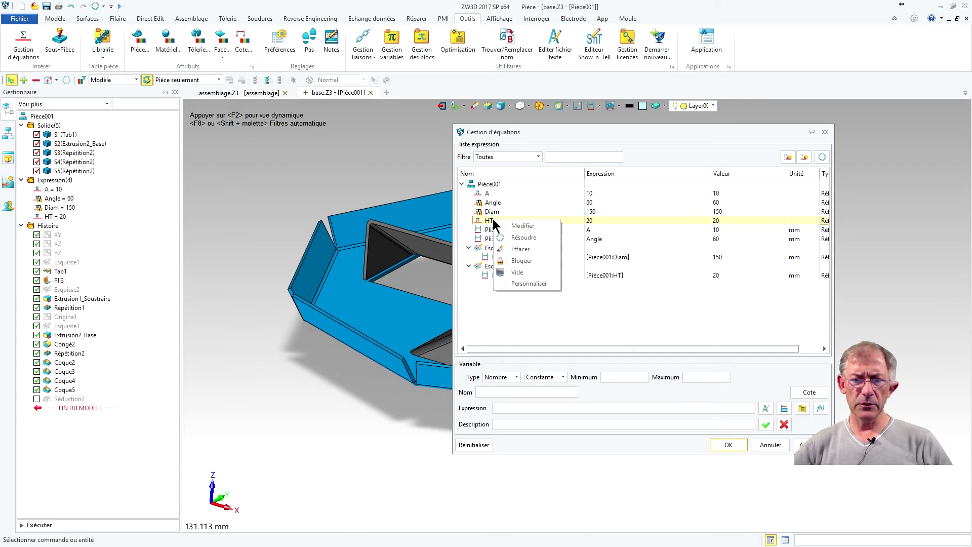
click(520, 249)
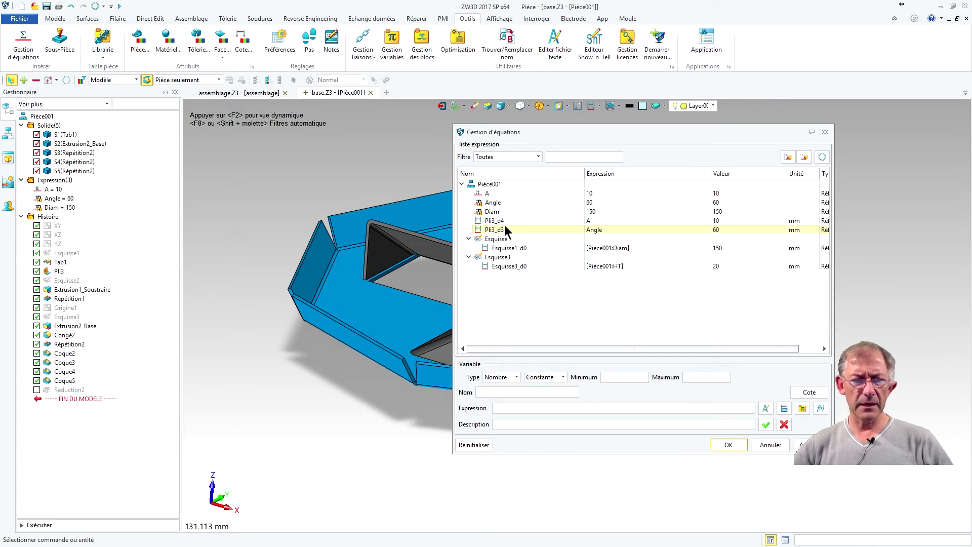
- Filter the expression list by deleted user variables (Utilisateur effacé), by locked ones (Utilisateur verrouillé), and back to Toutes
click(539, 156)
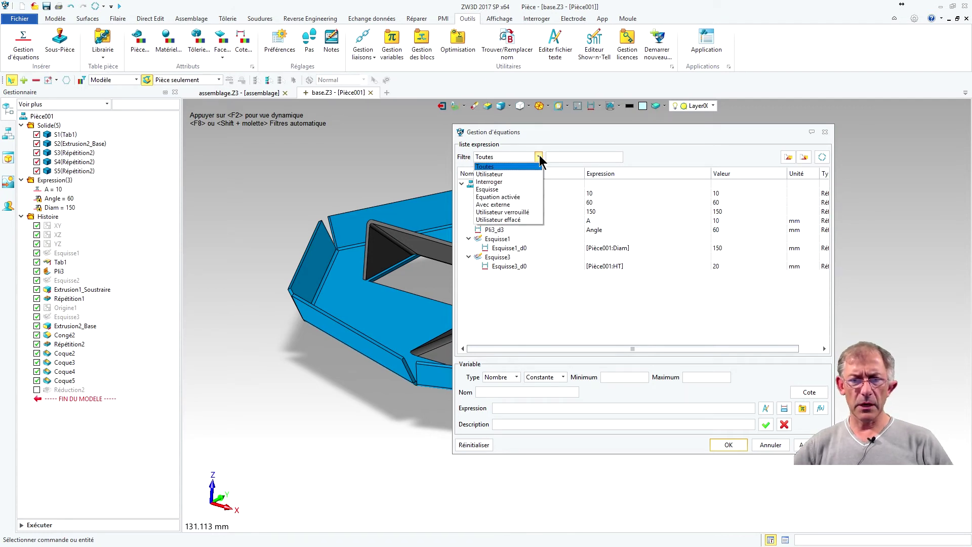
click(498, 219)
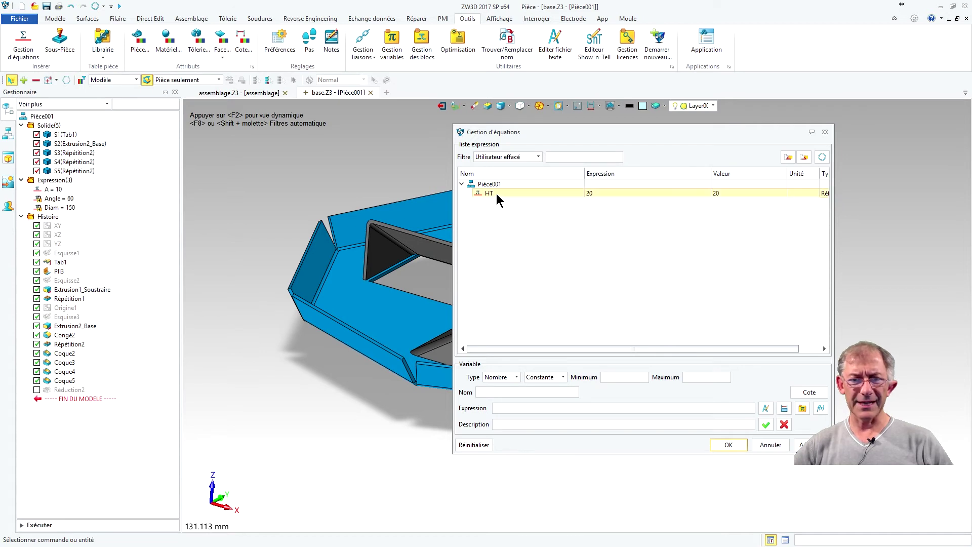
click(539, 157)
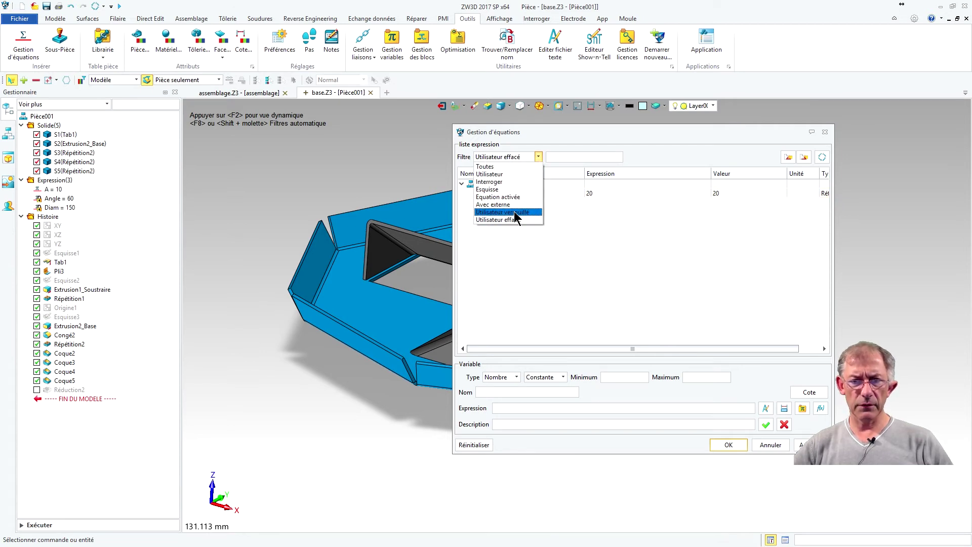
click(515, 211)
click(538, 157)
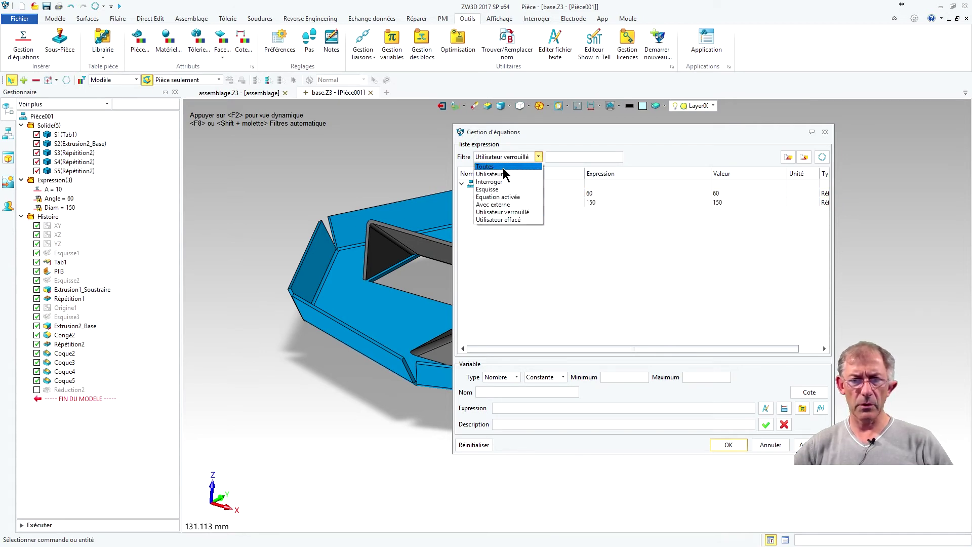
click(504, 168)
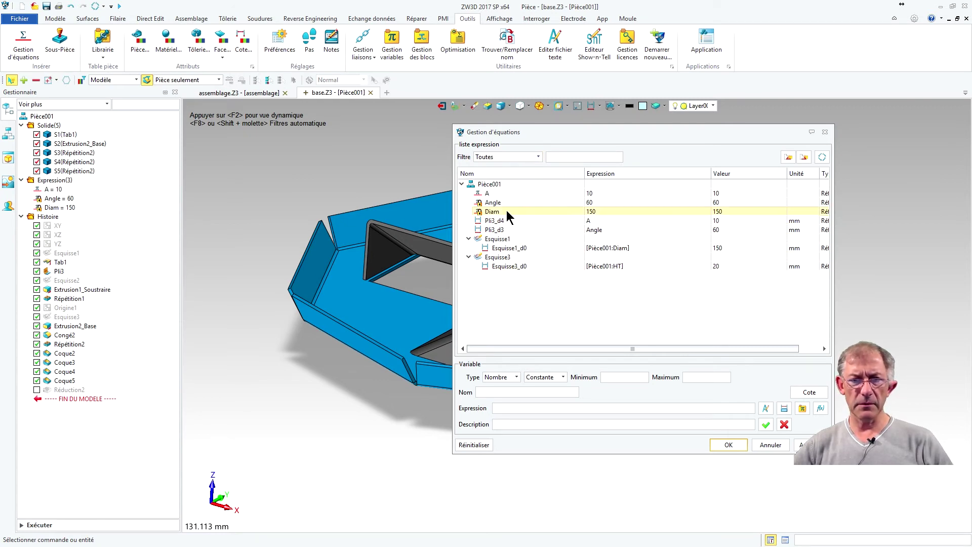
- Unlock the Angle variable, clear the Diam variable with the Vide option and accept the equation changes
right_click(502, 204)
click(524, 245)
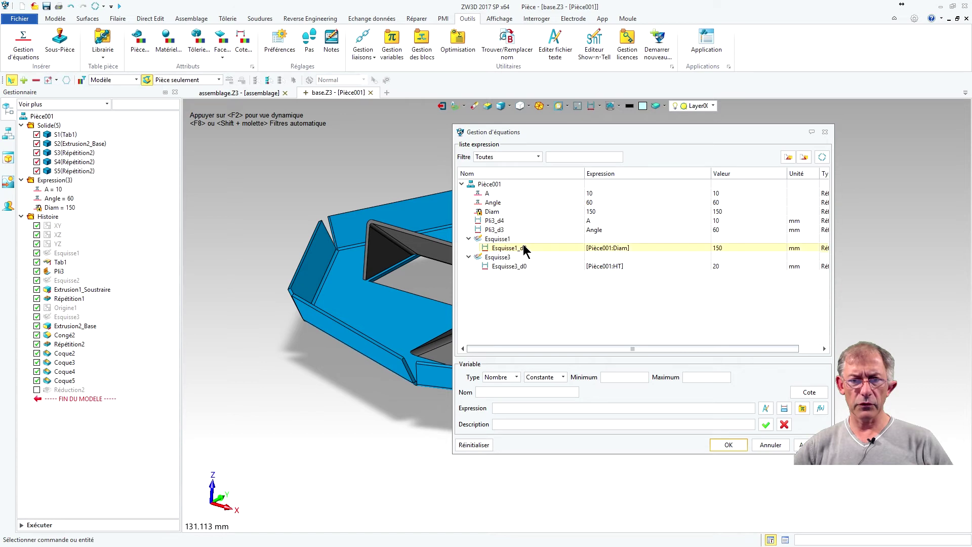
right_click(490, 213)
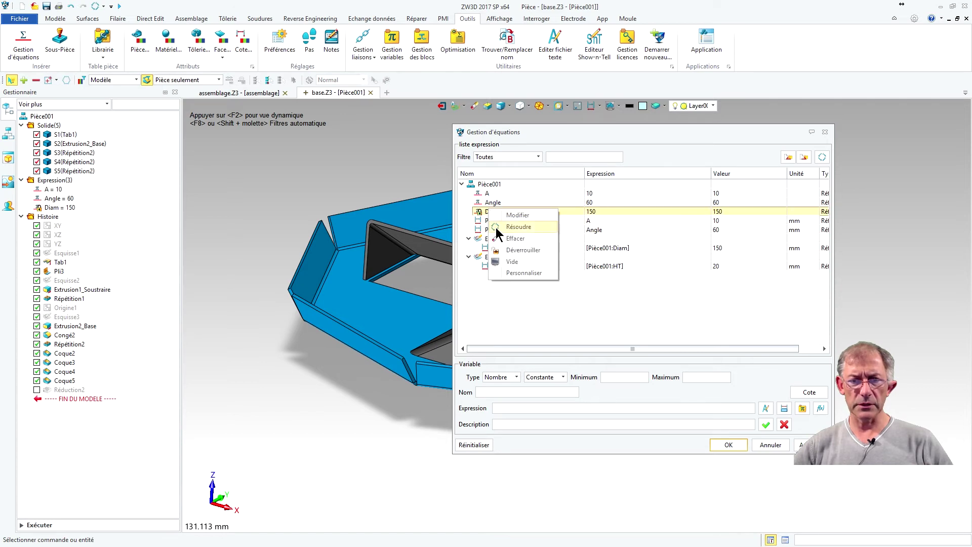
click(513, 262)
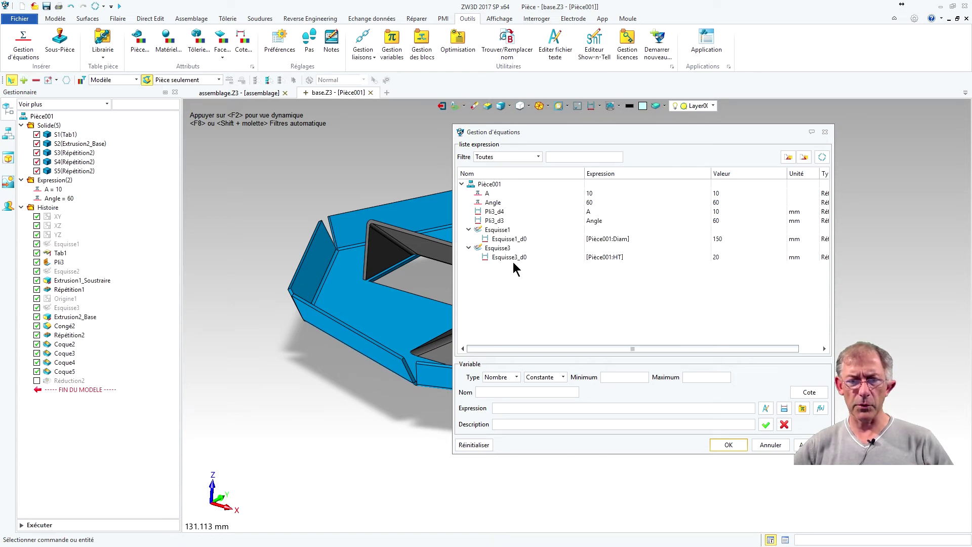
click(729, 445)
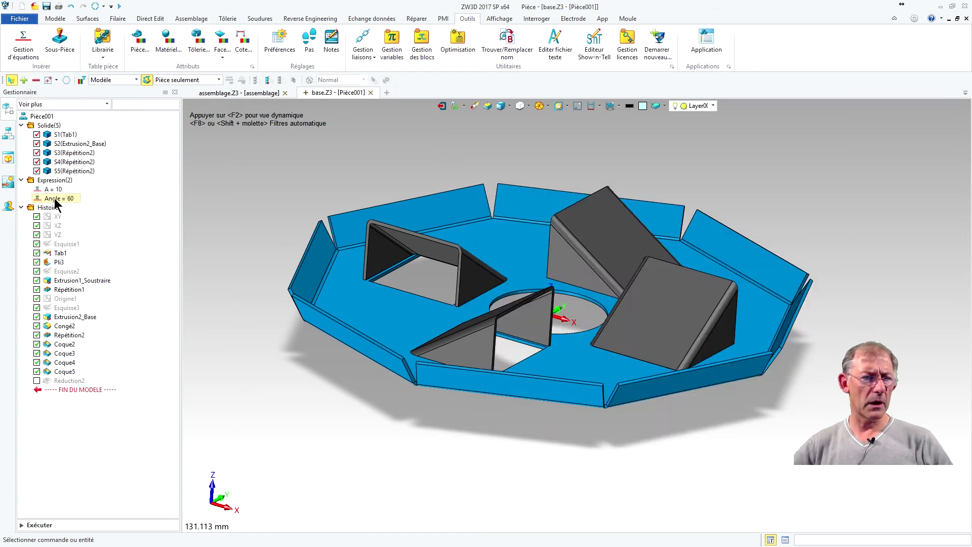
- Open the Angle variable's definition from the part's history tree and close it without editing
double_click(55, 198)
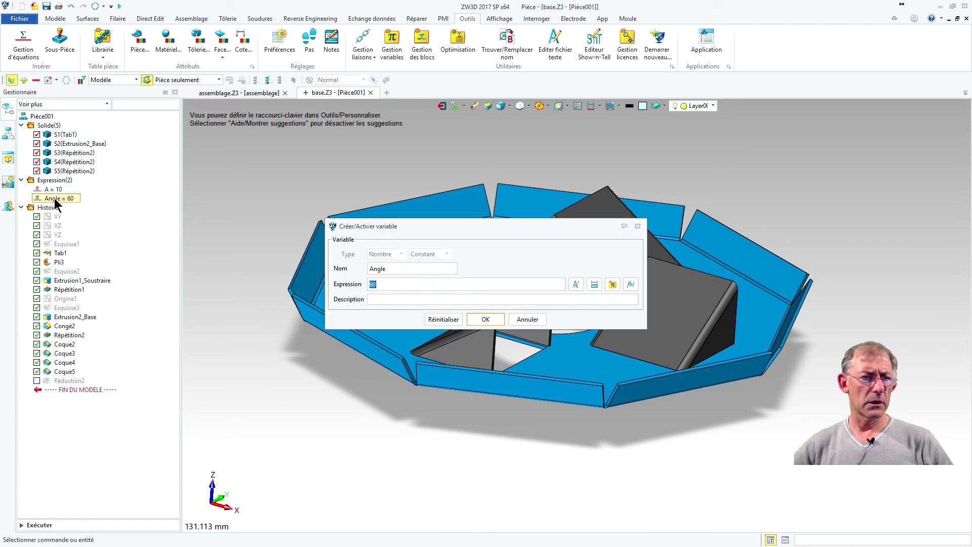
click(526, 320)
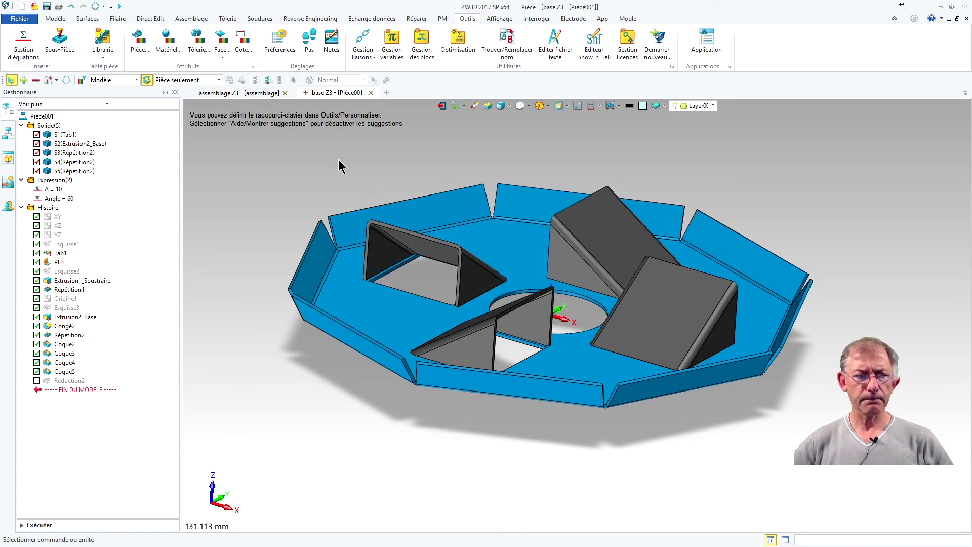
right_drag(339, 159, 333, 193)
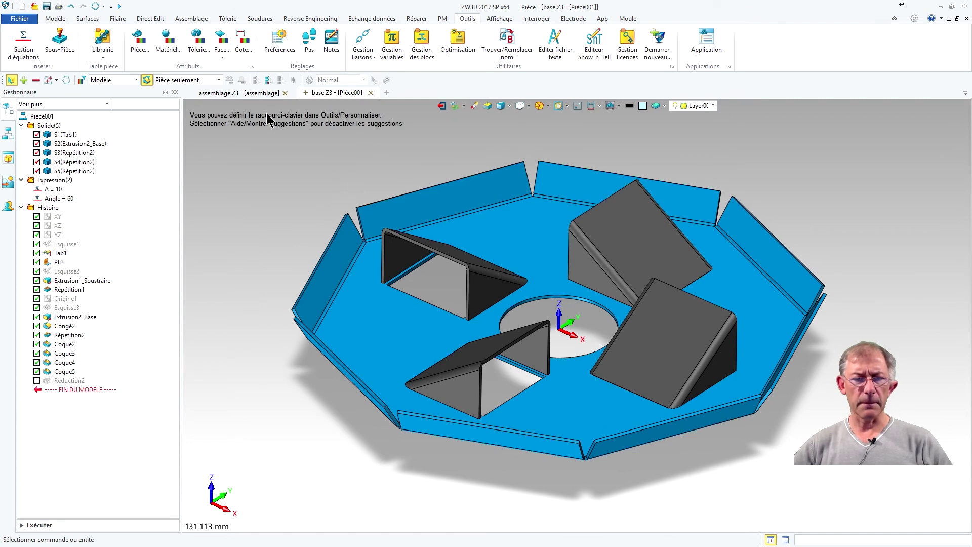
- Open the chassis2.Z3 file and turn the frame to look at its members from the front
click(39, 9)
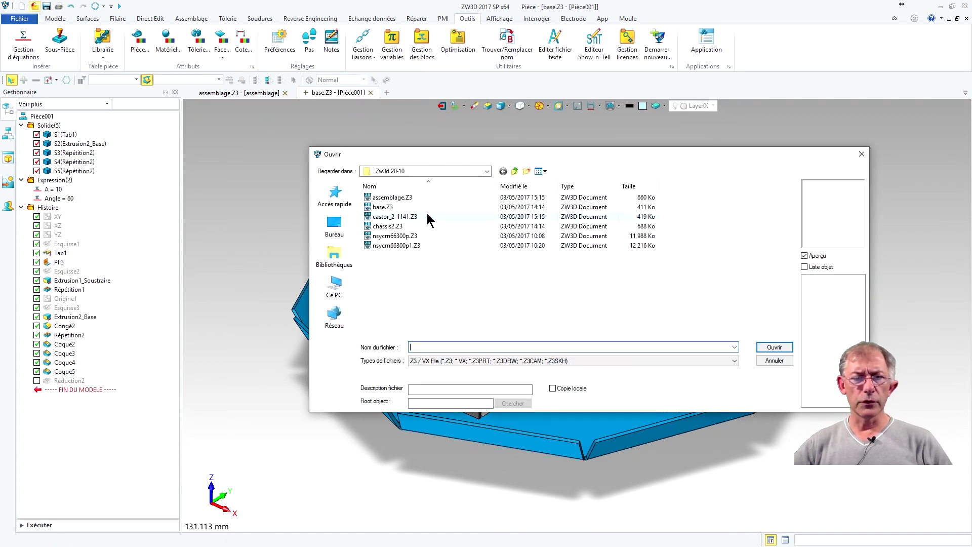
click(388, 227)
click(775, 347)
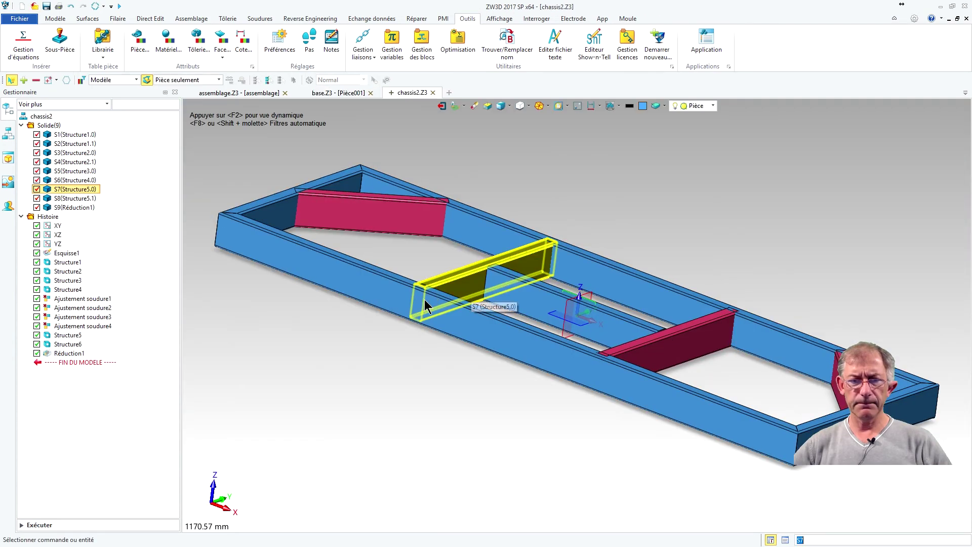
right_drag(438, 249, 467, 186)
scroll(494, 241, up, 1)
- Trim the diagonal brace Structure3.0 simultaneously against the inner faces of the adjoining long rail and end rail, using the Face filter
click(55, 19)
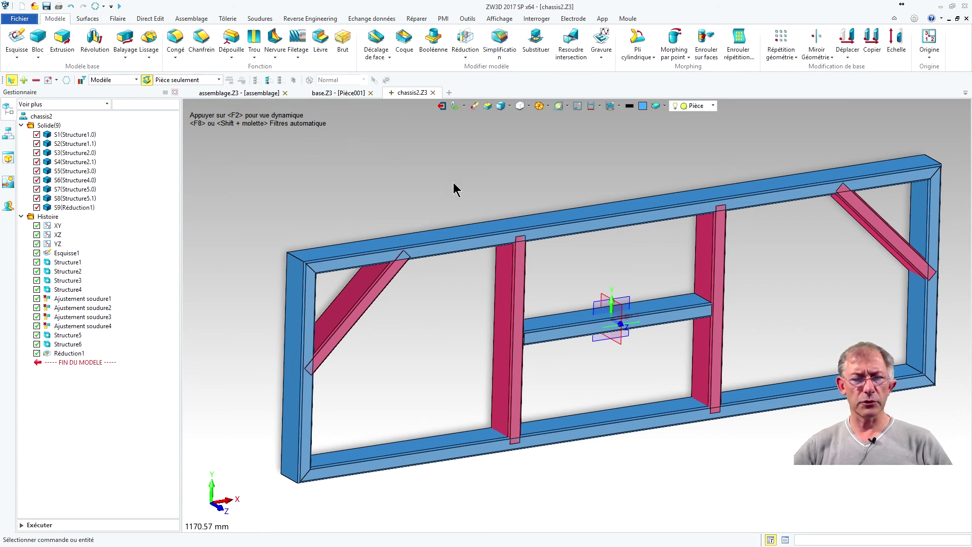
right_drag(463, 177, 452, 189)
right_drag(451, 307, 409, 273)
click(465, 38)
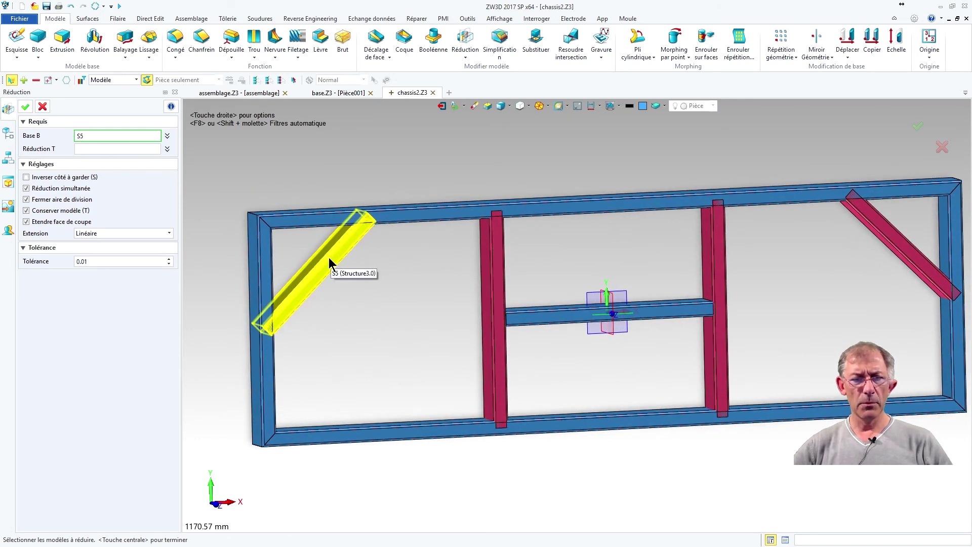
click(315, 276)
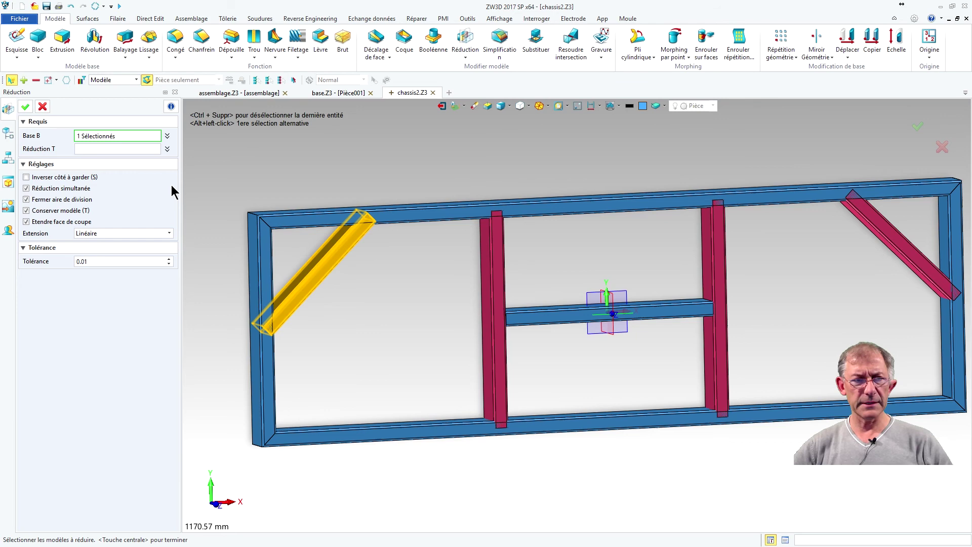
click(114, 149)
click(136, 81)
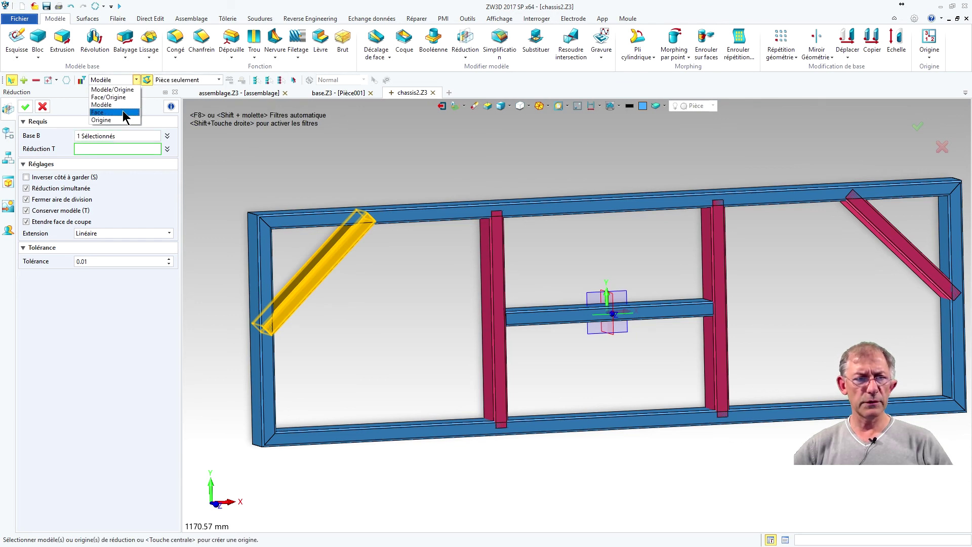
click(103, 117)
middle_drag(423, 332, 416, 275)
click(393, 215)
middle_drag(393, 215, 337, 276)
click(321, 282)
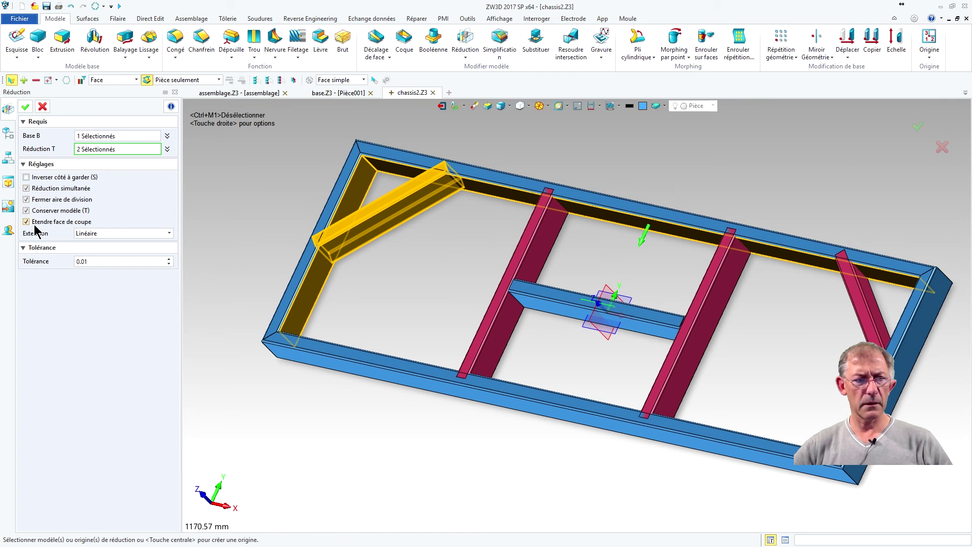
click(27, 107)
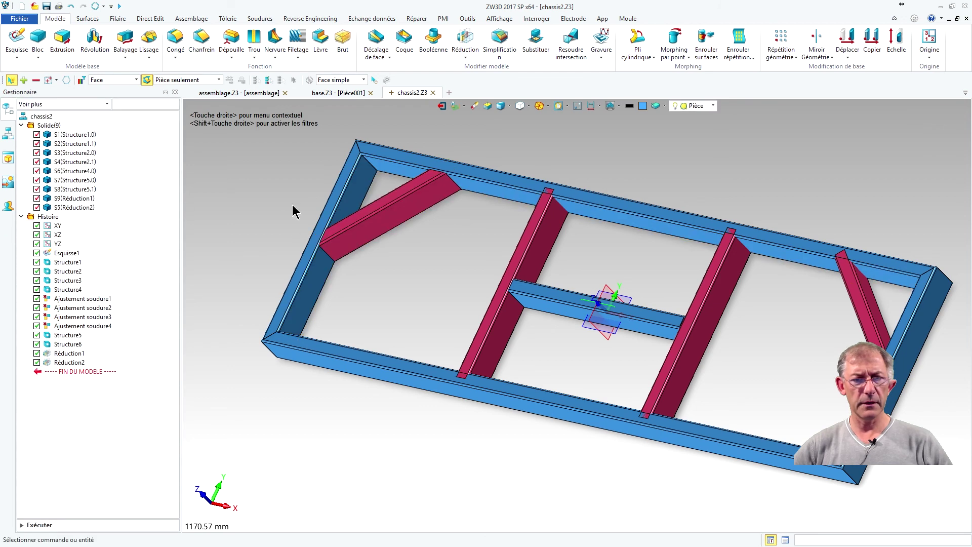
- Trim the two transverse members in one Réduction operation against the inner face of the upper long rail
right_drag(350, 208, 379, 209)
right_drag(414, 275, 406, 223)
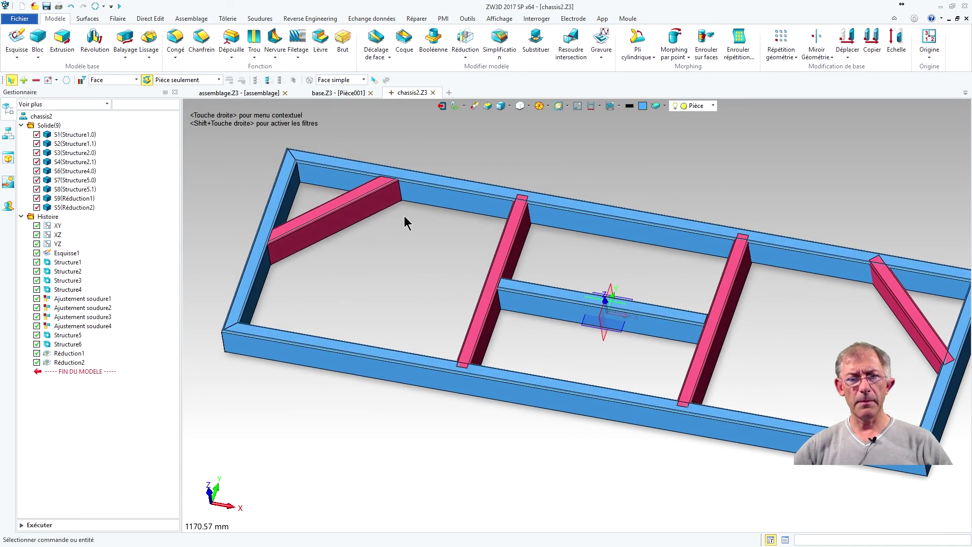
click(465, 43)
click(521, 243)
click(725, 303)
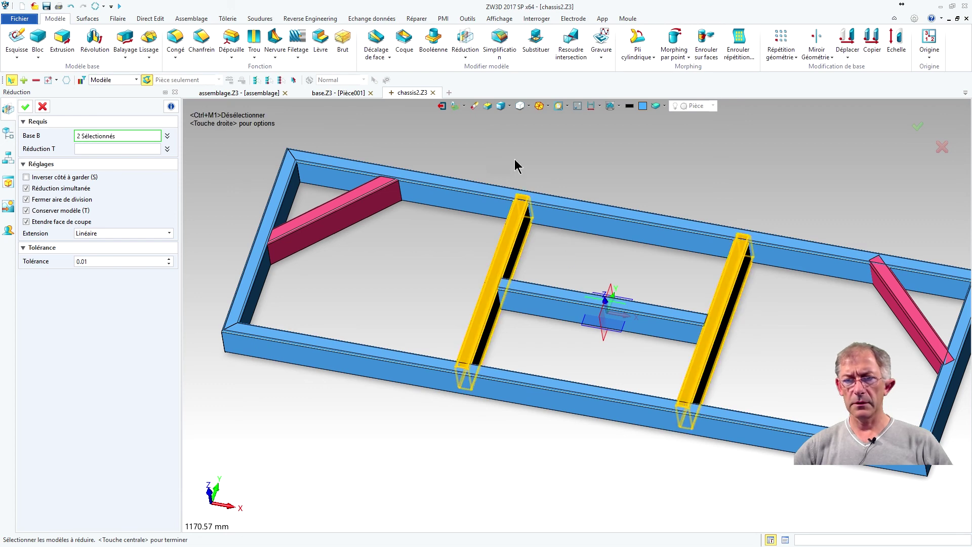
click(107, 151)
click(494, 216)
click(25, 107)
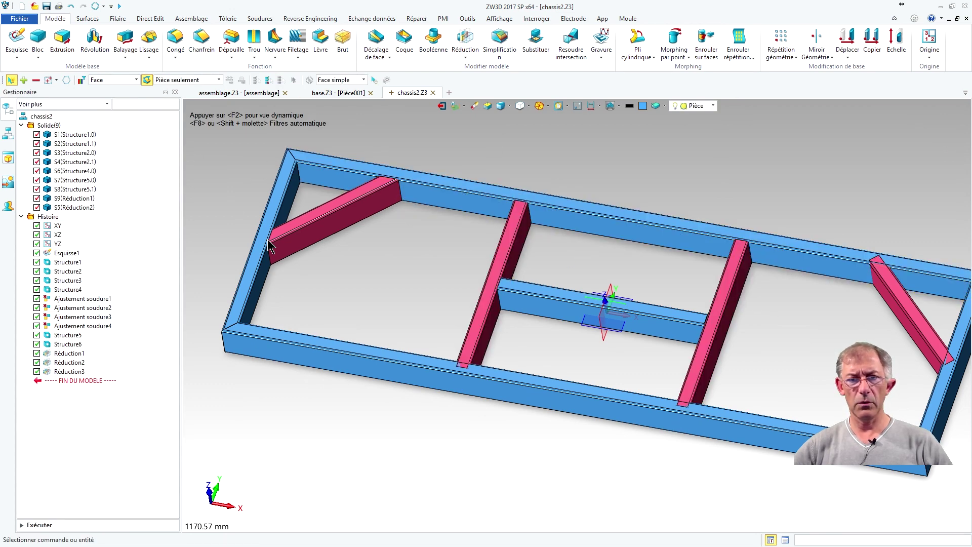
- Trim the diagonal brace at the frame's opposite end against the inner faces of the upper long rail and the end rail
middle_drag(367, 280, 407, 330)
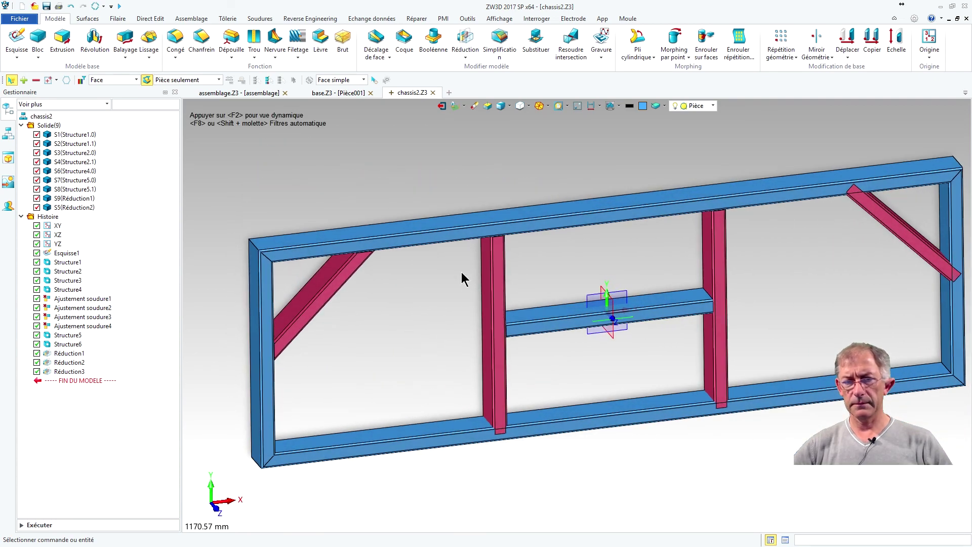
middle_drag(463, 276, 626, 224)
right_drag(627, 224, 623, 258)
middle_drag(824, 284, 714, 304)
right_drag(710, 303, 721, 232)
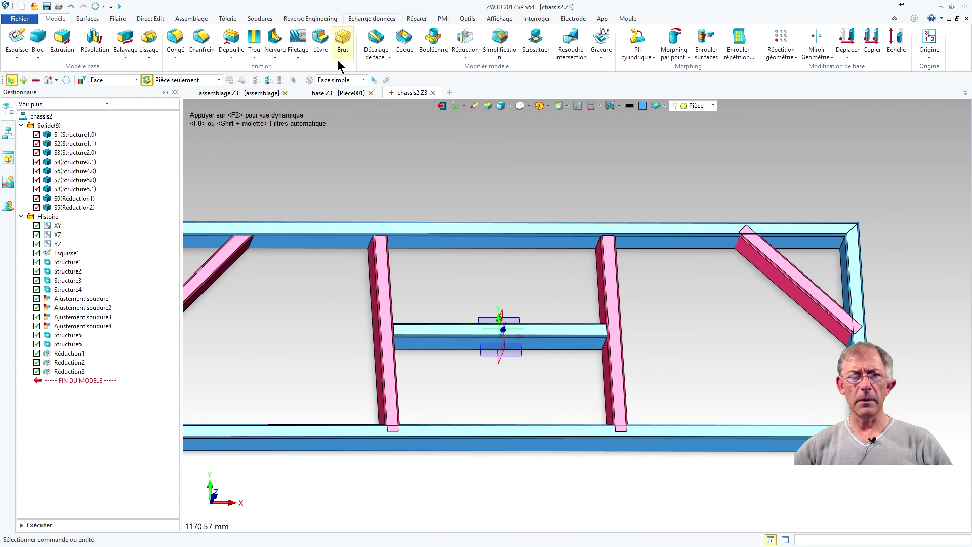
click(465, 38)
click(806, 283)
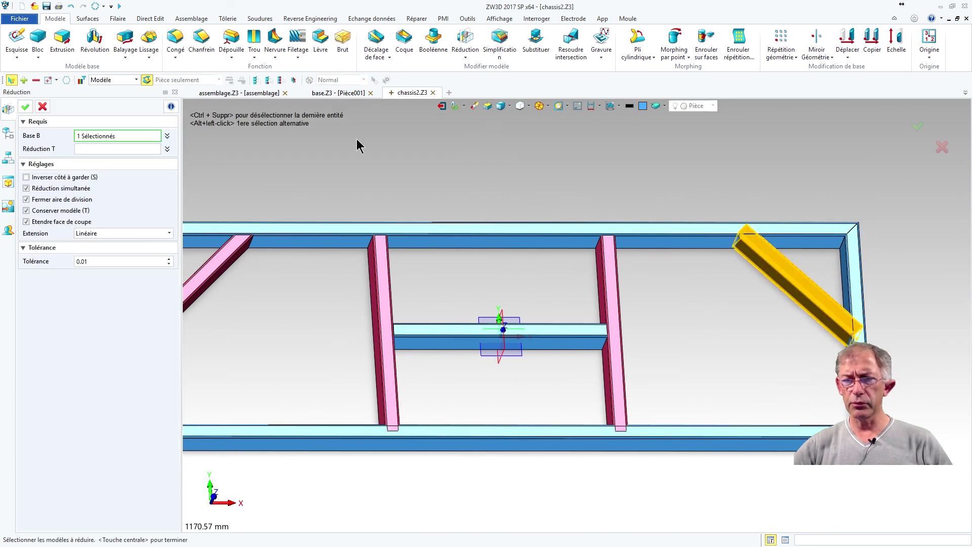
click(96, 148)
click(675, 246)
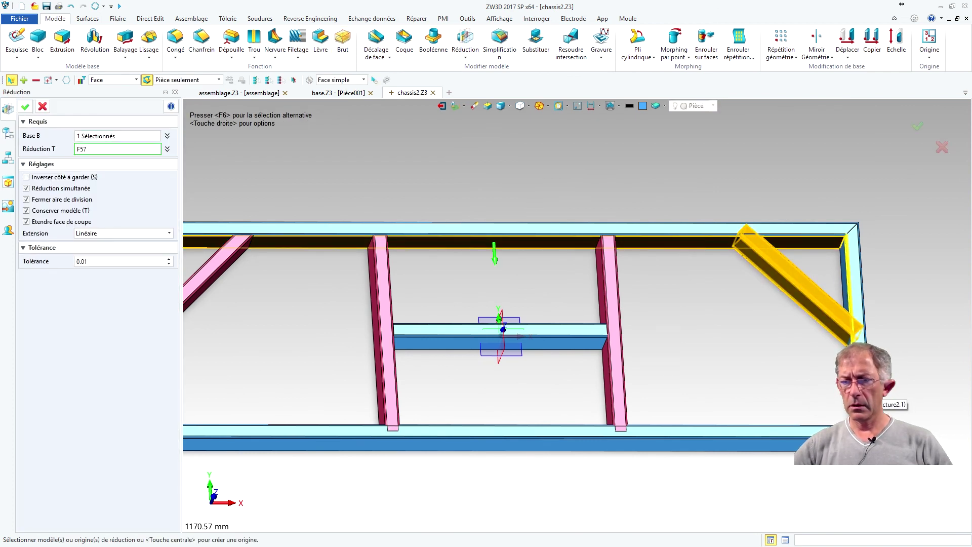
click(835, 385)
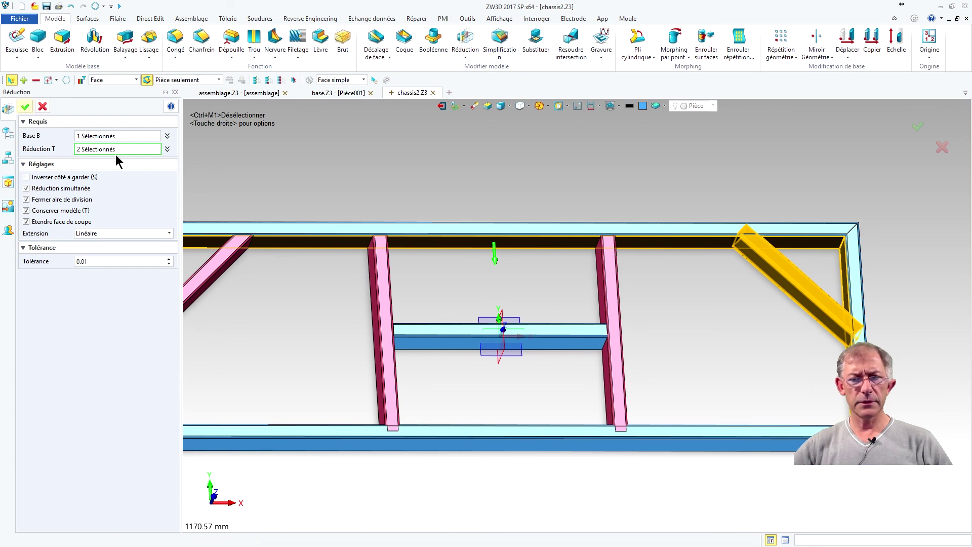
click(25, 107)
right_drag(607, 210, 463, 200)
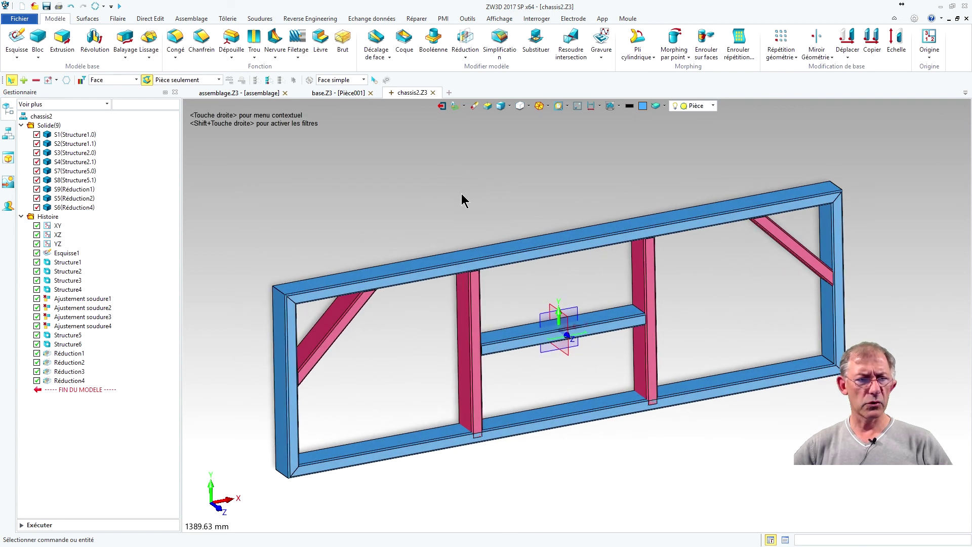